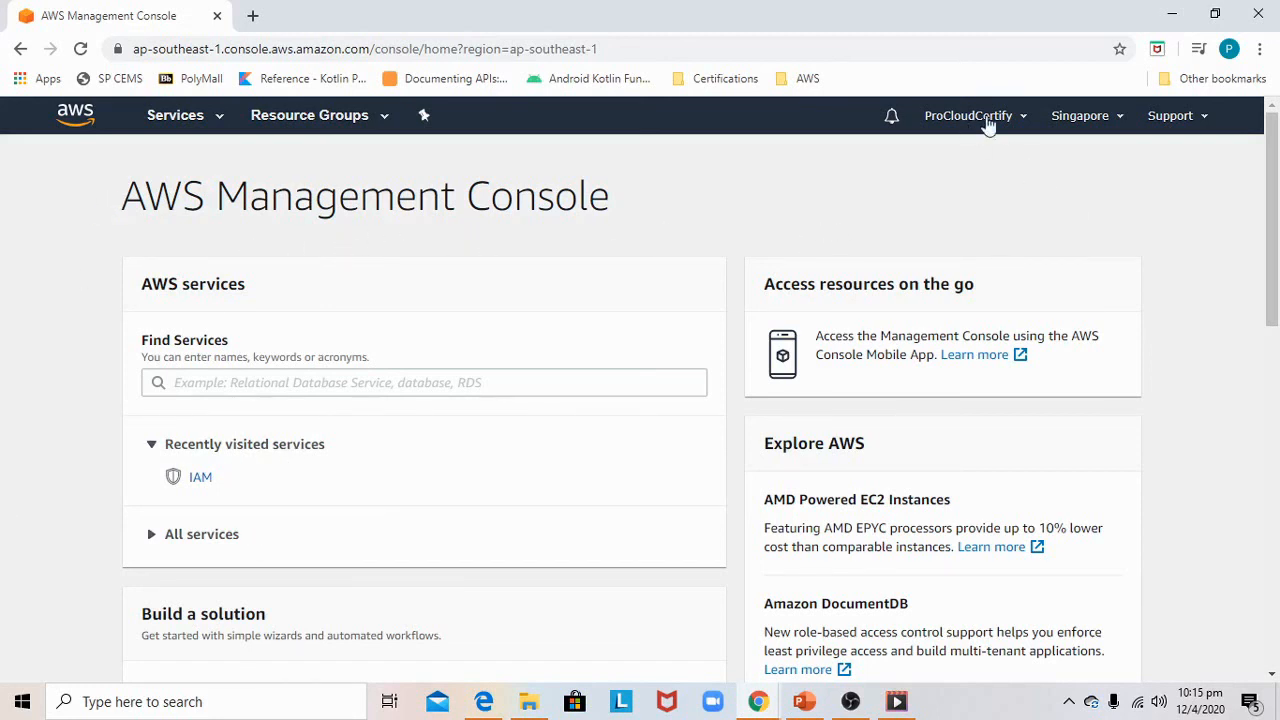
Open IAM and try to create the account alias ProCloudCertify for the sign-in link
left_click(199, 478)
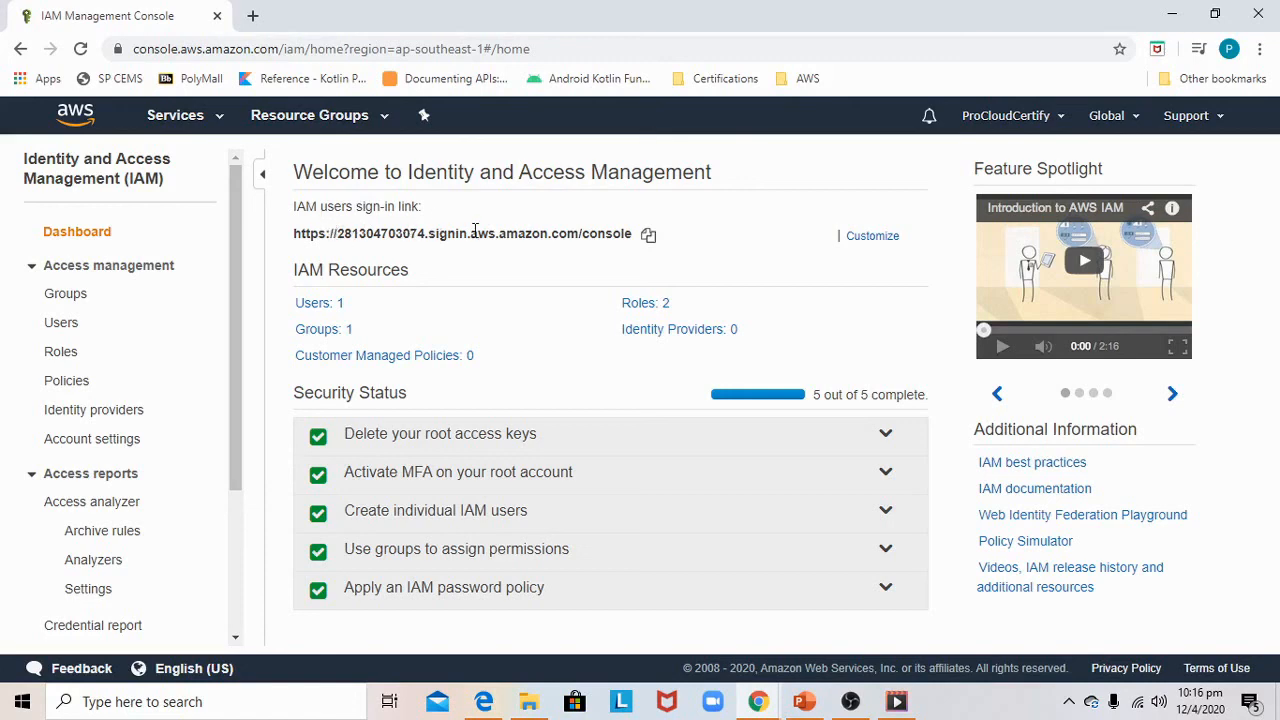
left_click(849, 246)
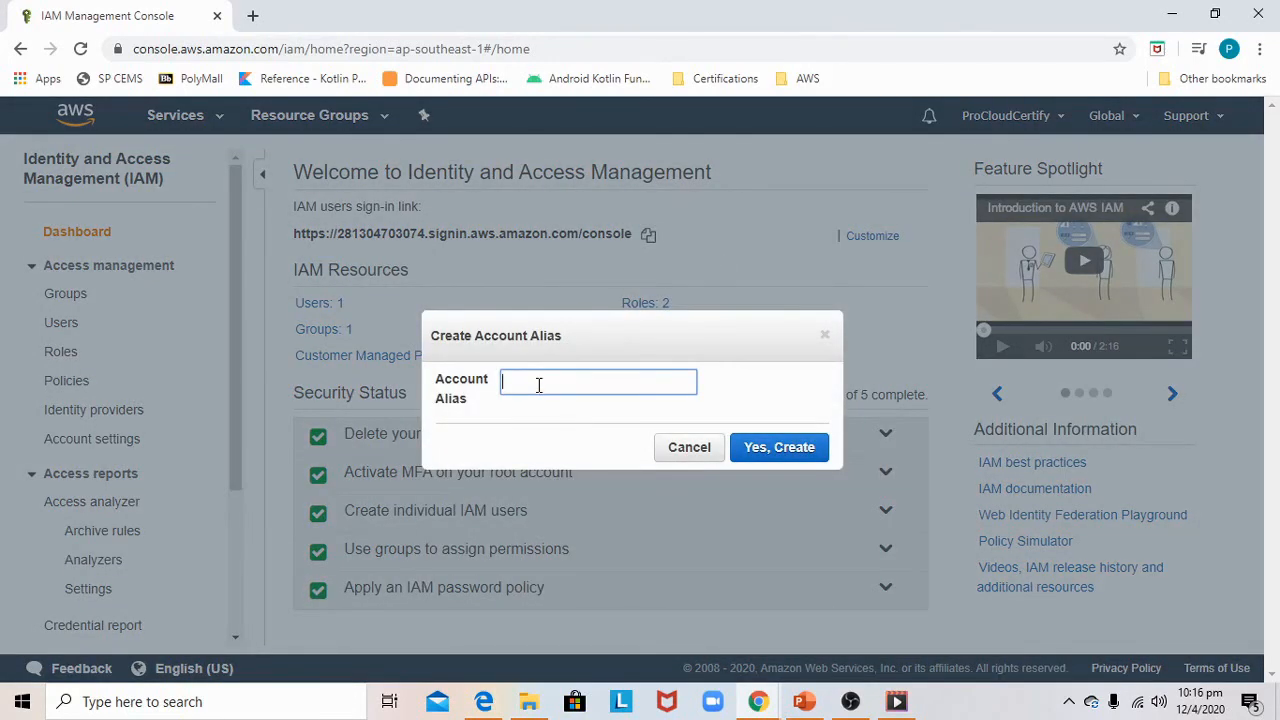
type("O")
type("roCloudCertify")
left_click(757, 447)
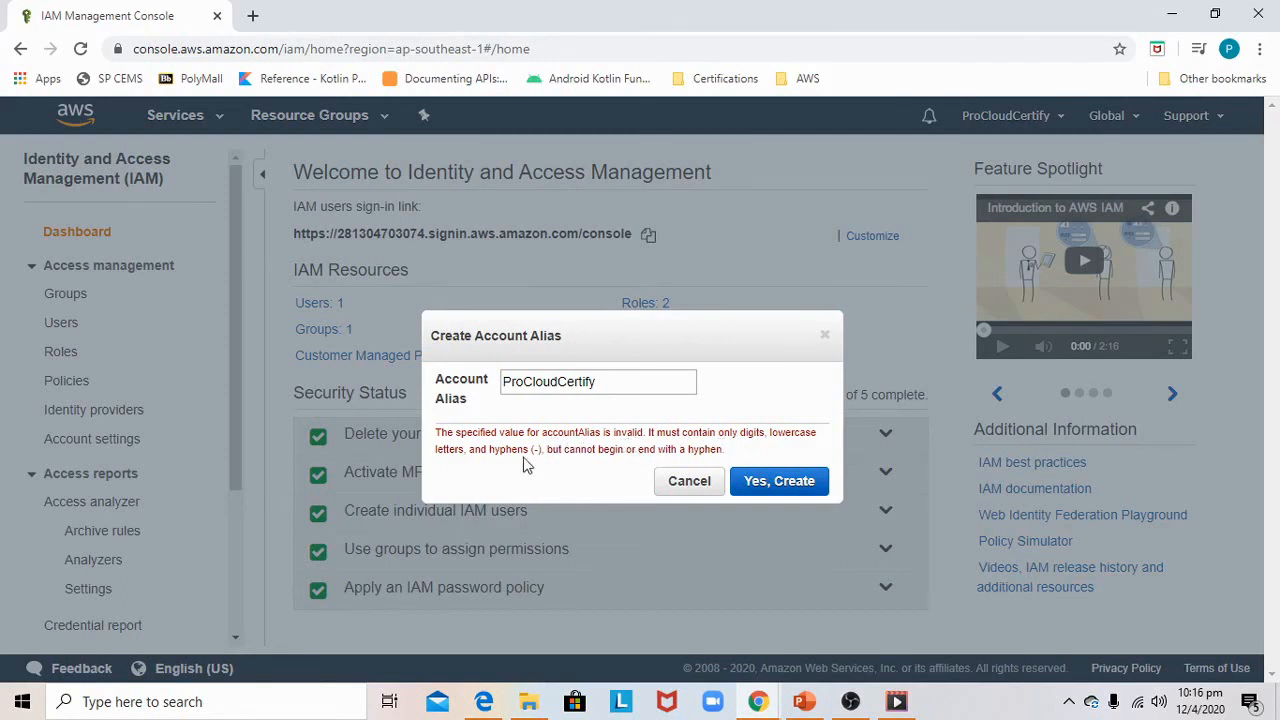
Change the account alias to pro-cloud-certify and create it
left_click(526, 381)
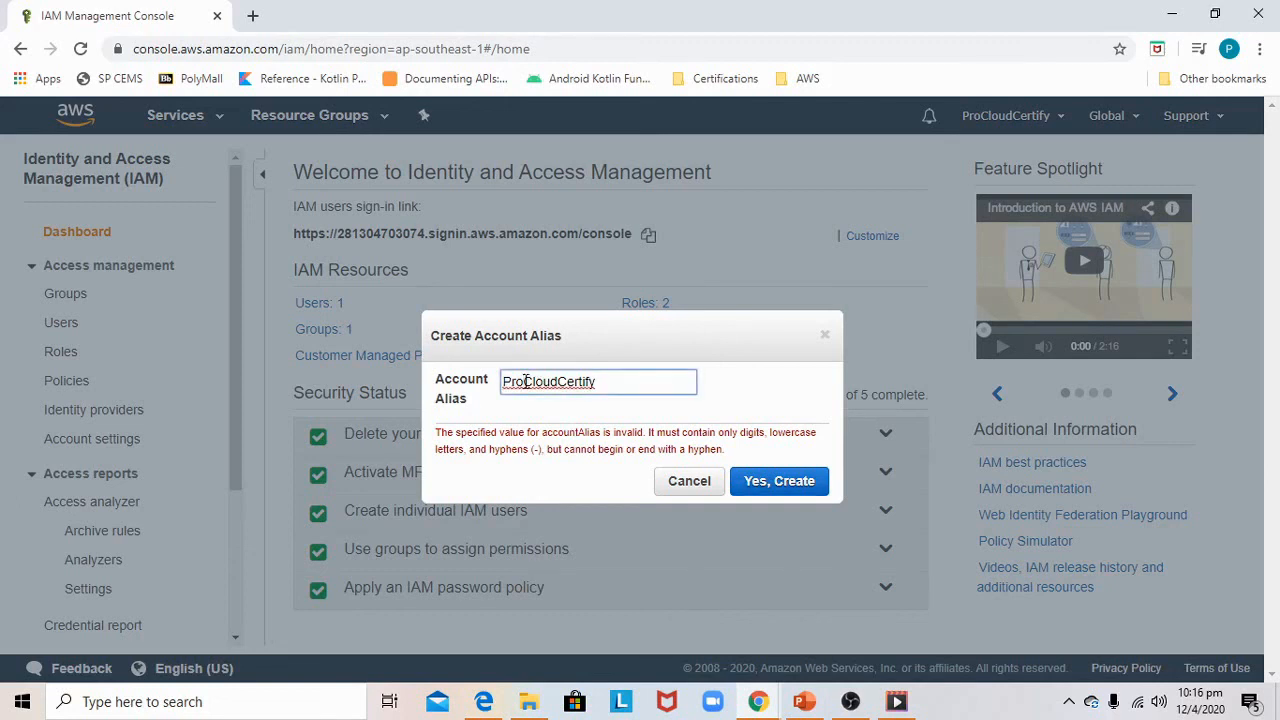
key("BackSpace")
key("BackSpace")
key("BackSpace")
type("pro-")
key("Delete")
type("c")
key("Right")
key("Right")
key("Right")
key("Right")
key("Delete")
type("-c")
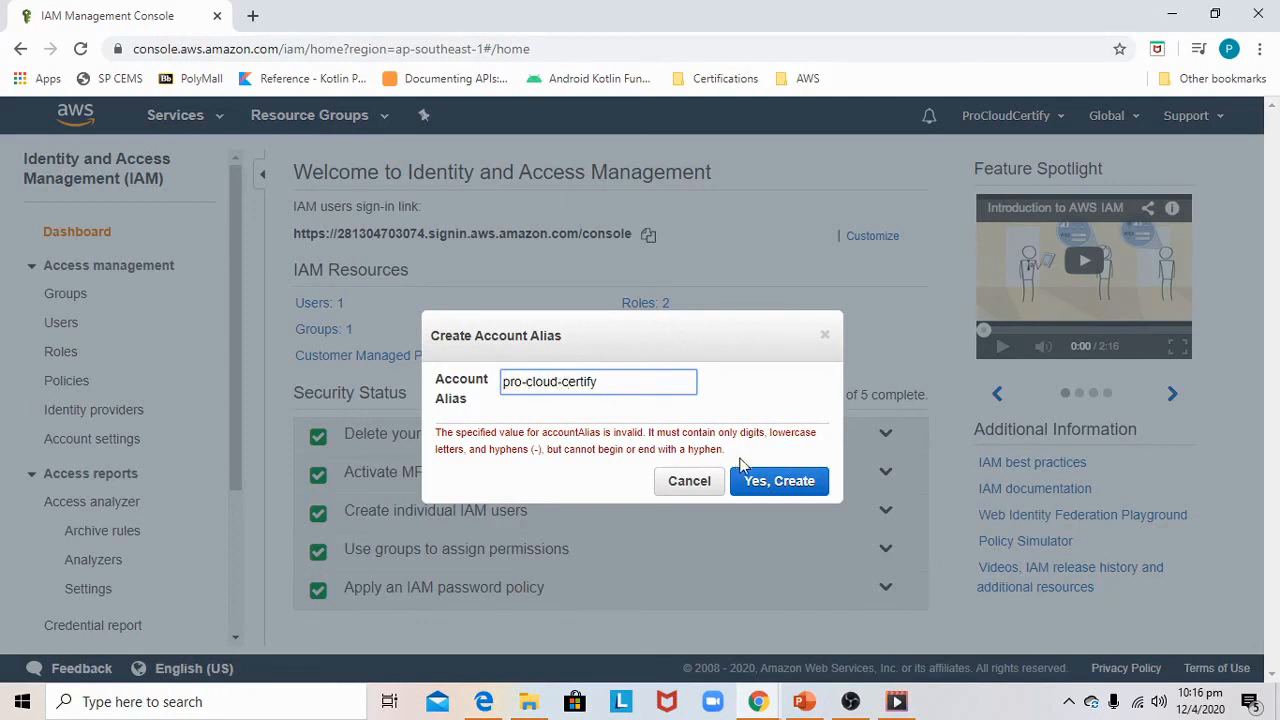
left_click(773, 495)
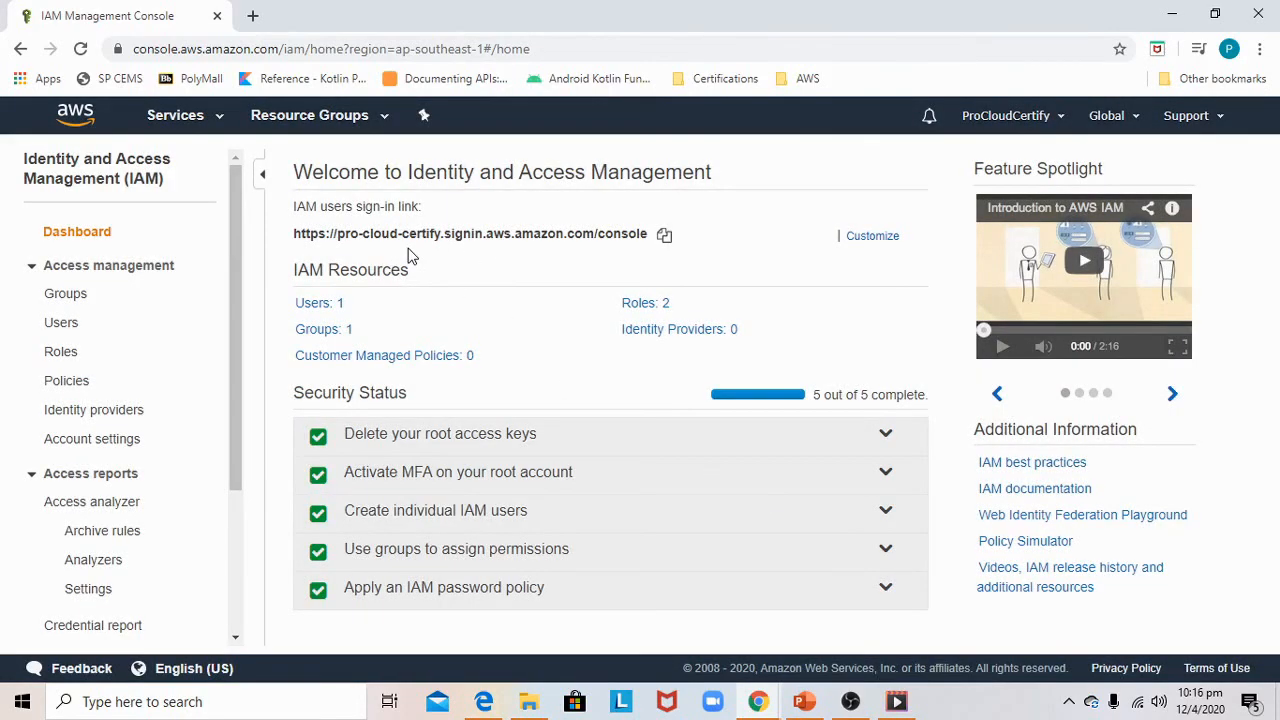
Copy the IAM users sign-in link and open it in a new browser tab
left_click(662, 238)
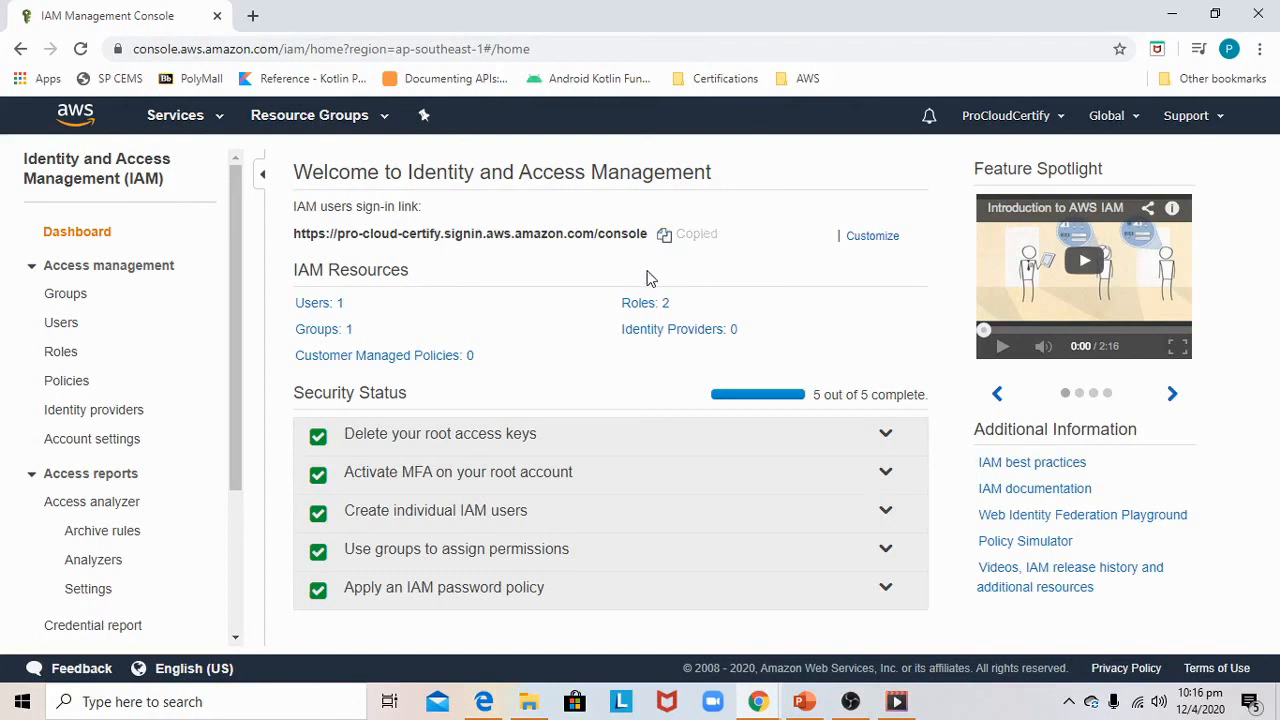
left_click(254, 16)
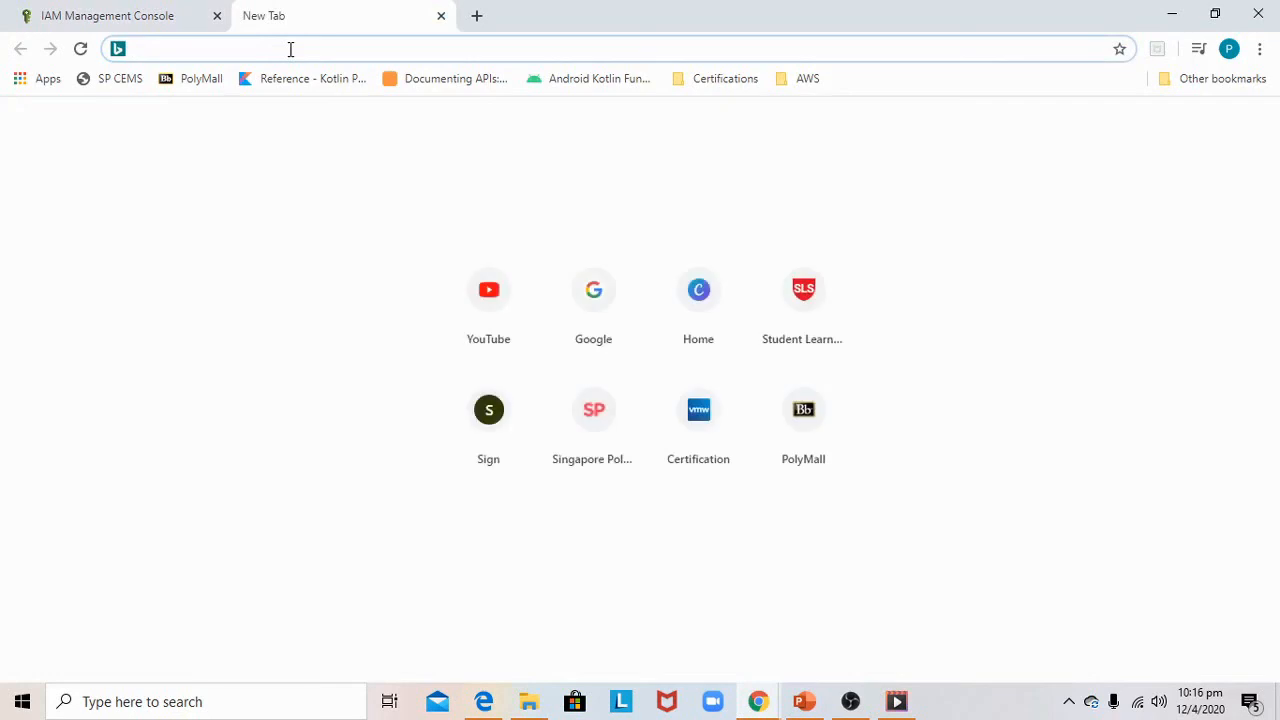
key("ctrl+v")
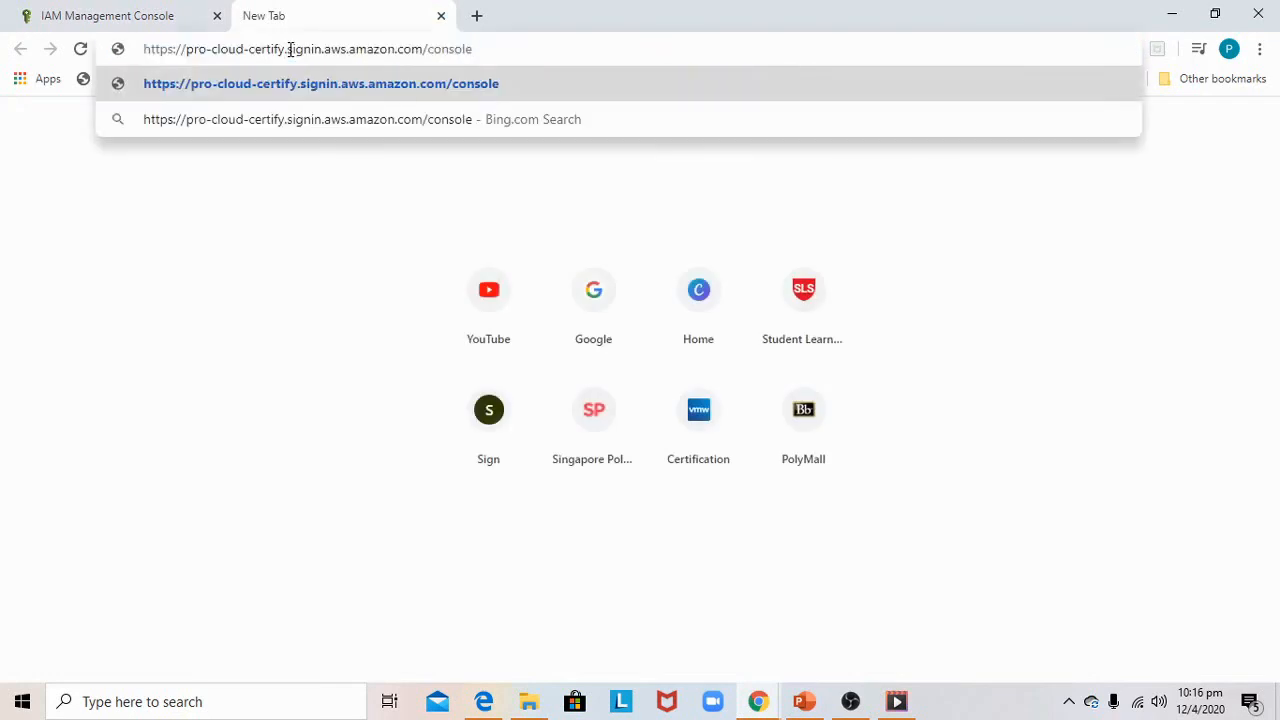
key("Return")
left_click(154, 18)
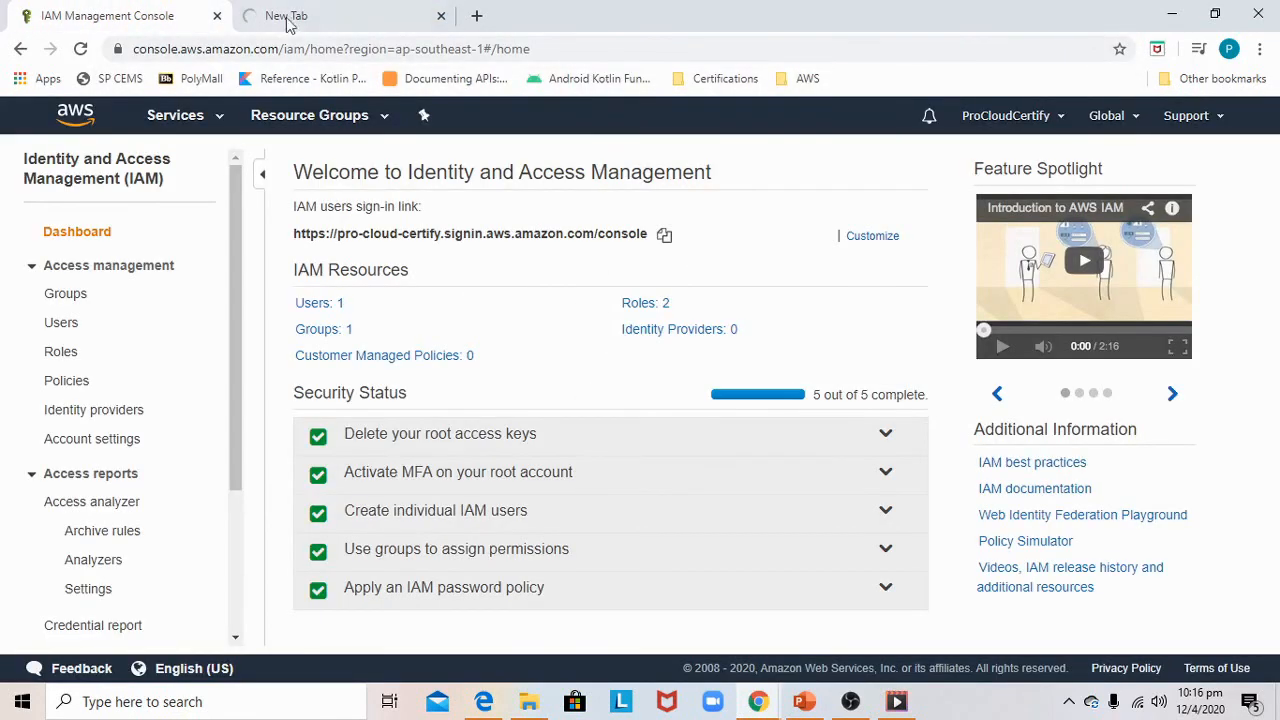
left_click(318, 14)
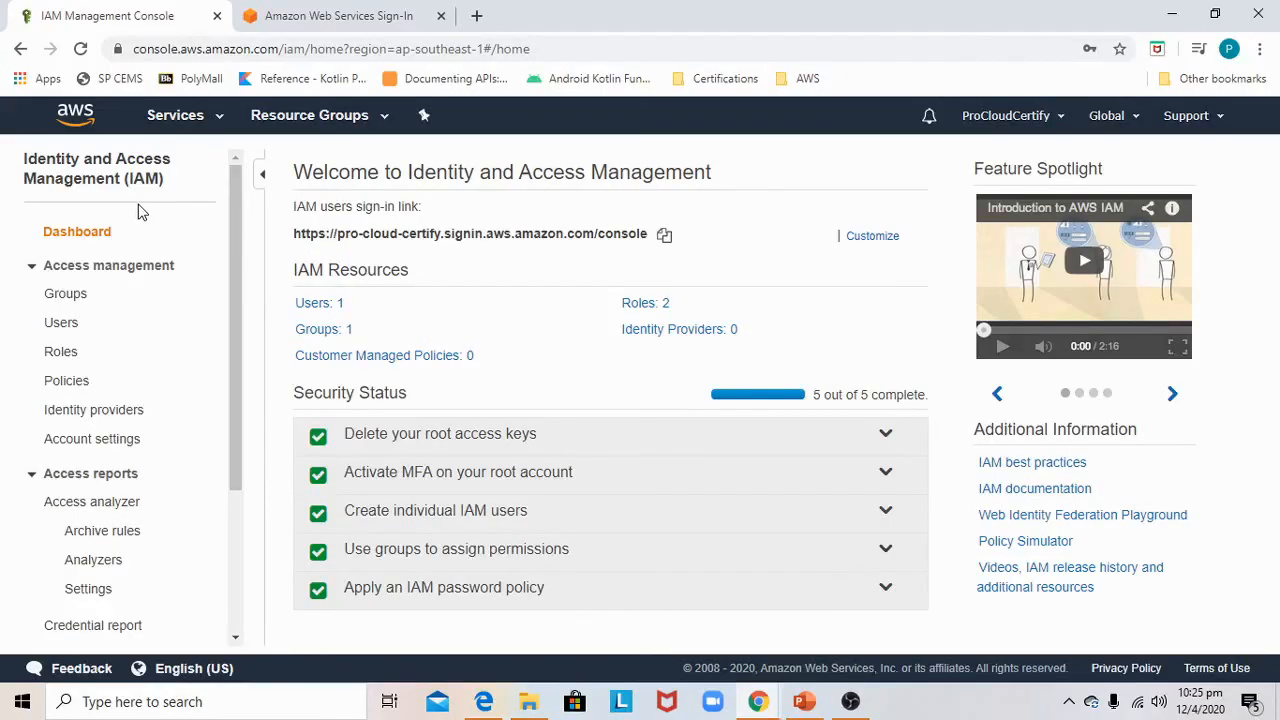
Start adding a new IAM user with the user name Jack
left_click(58, 324)
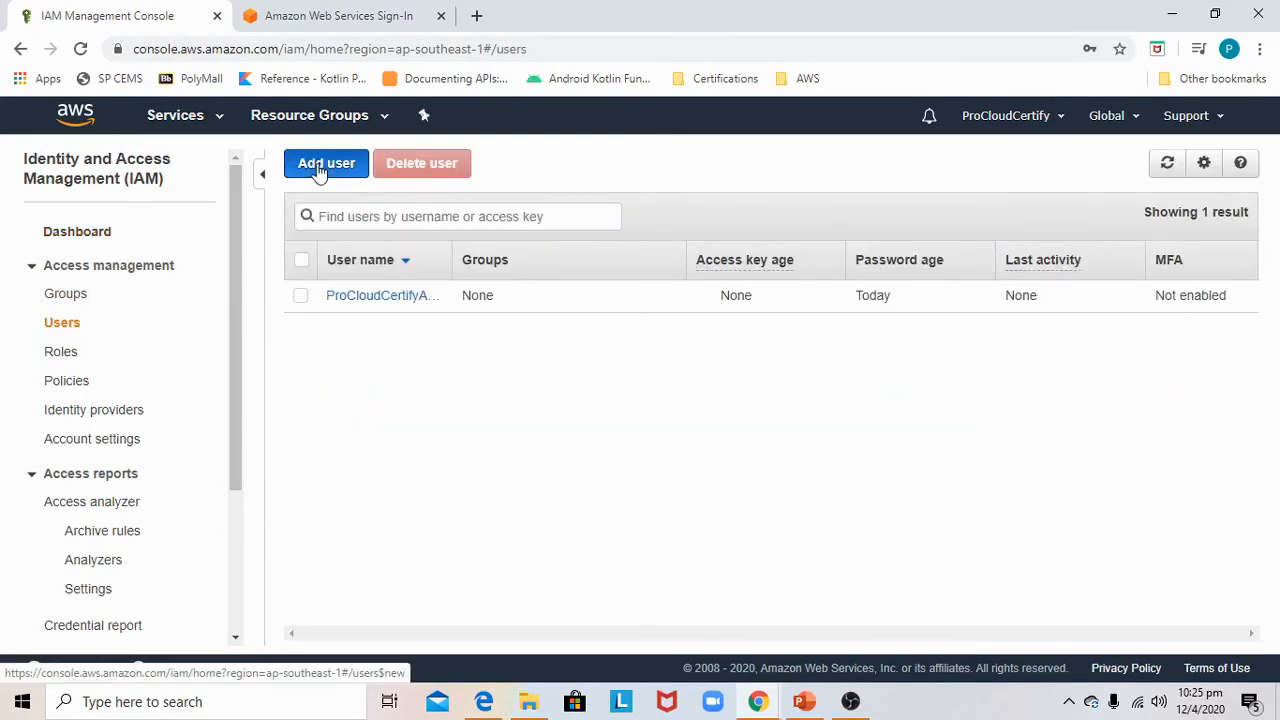
left_click(320, 170)
left_click(462, 310)
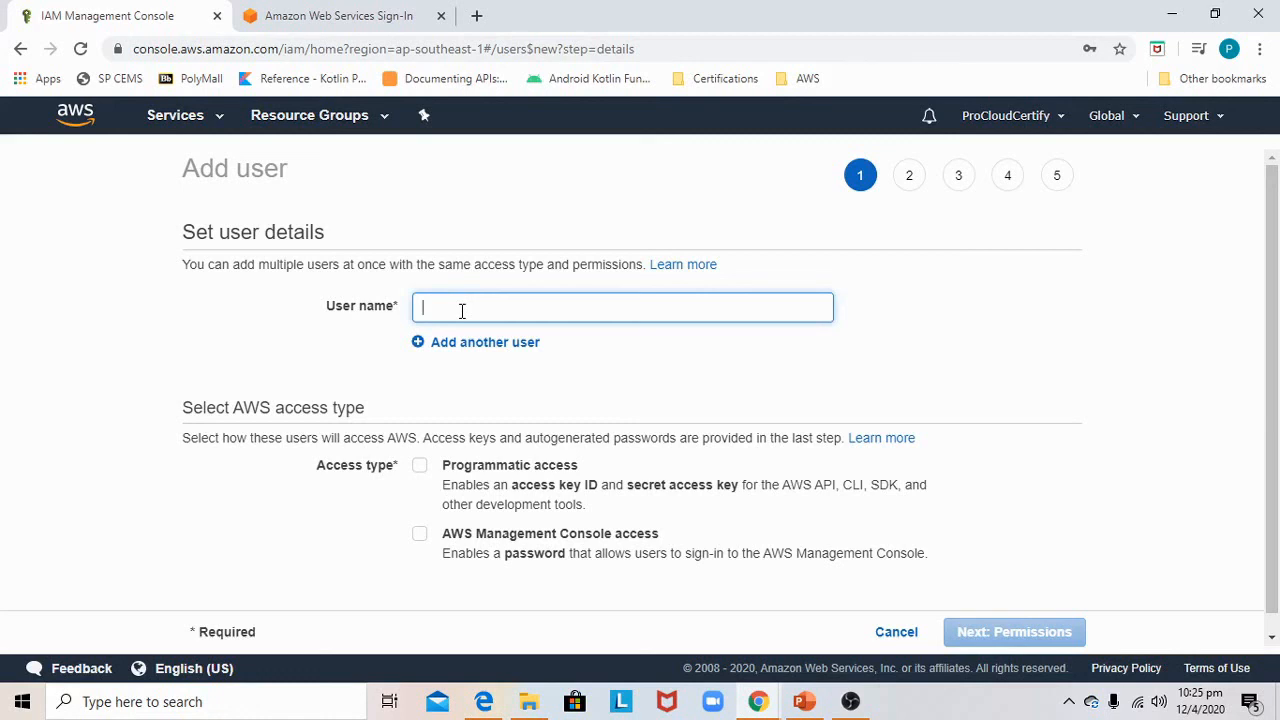
type("Jack")
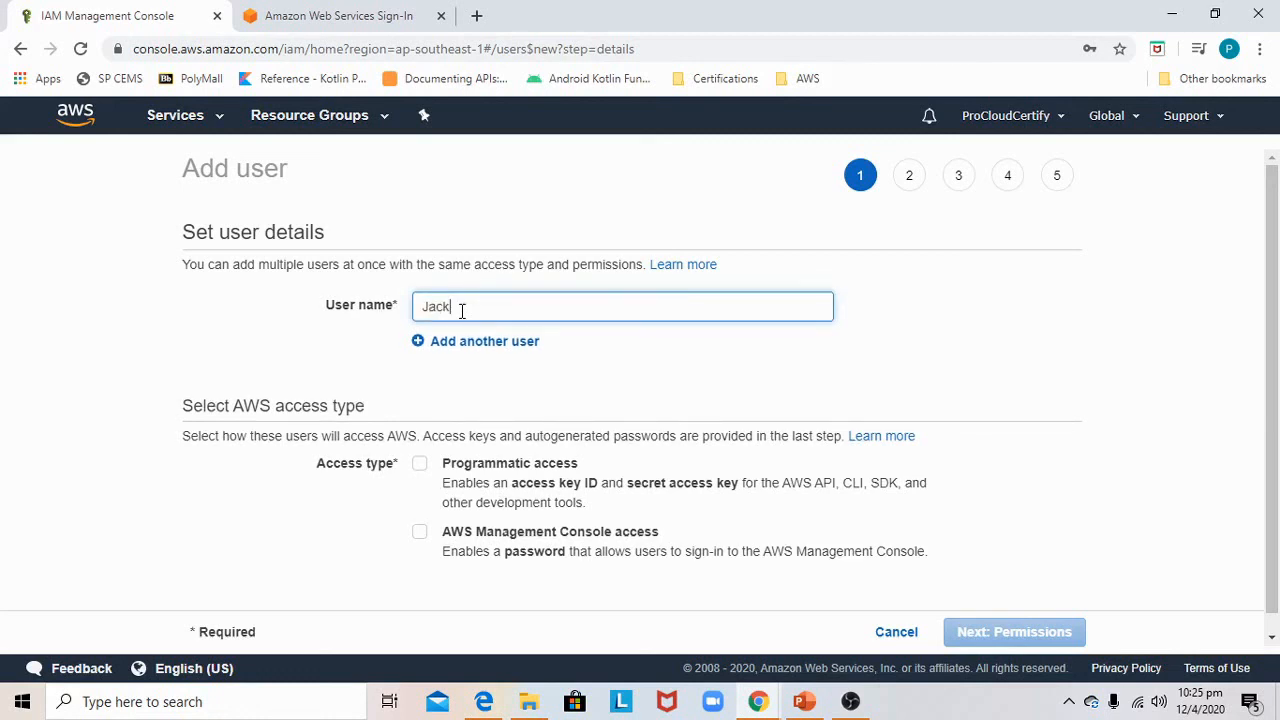
Enable programmatic access and AWS Management Console access for the user, then continue to permissions
scroll(430, 386, "down", 1)
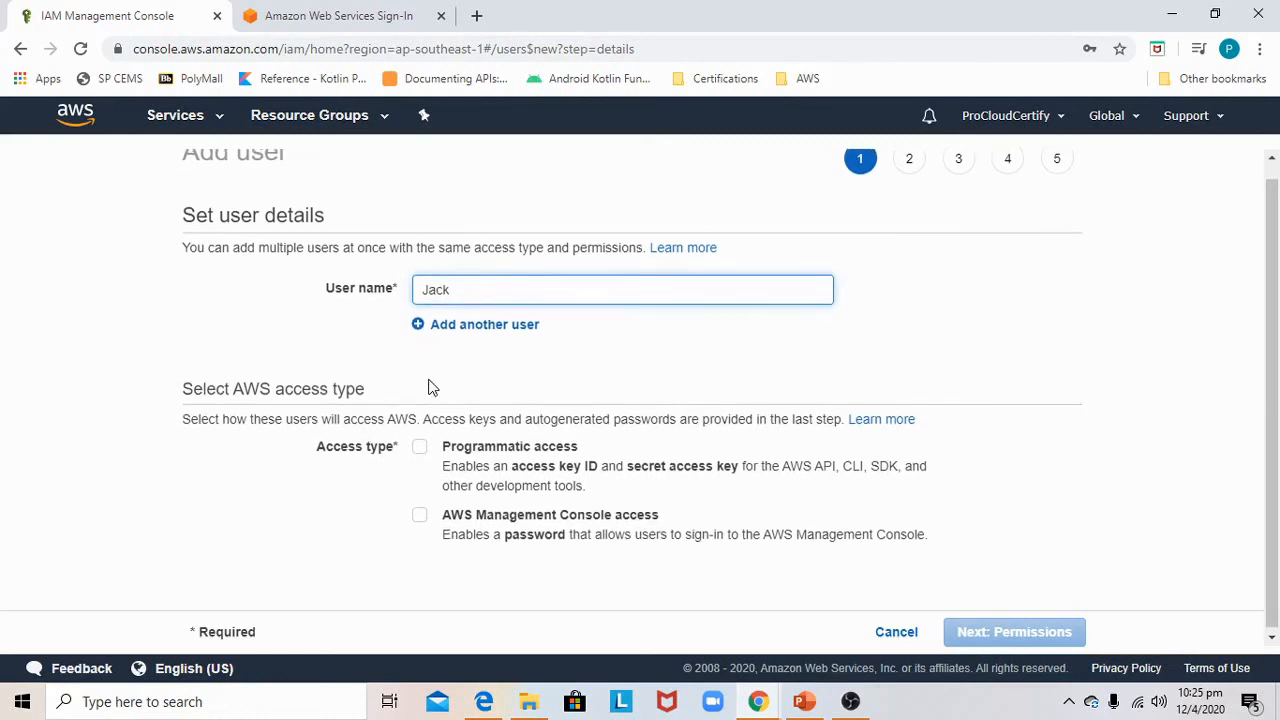
left_click(420, 445)
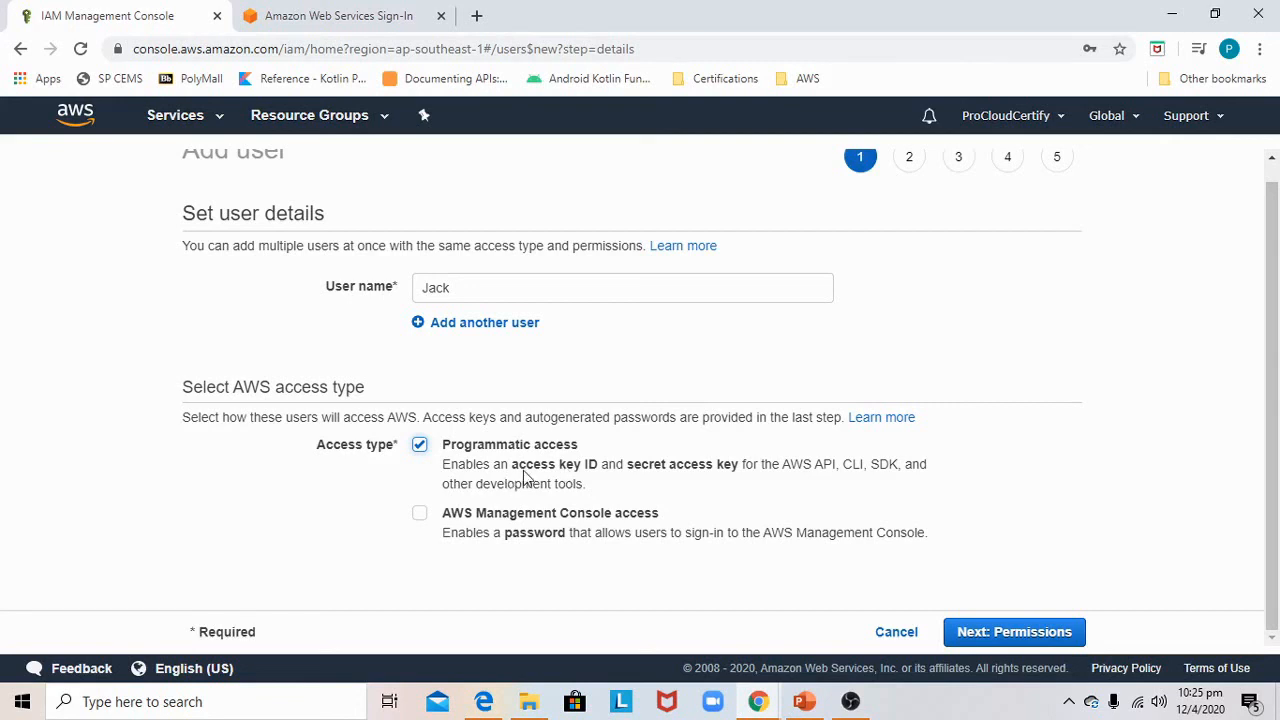
left_click(421, 514)
scroll(574, 506, "down", 2)
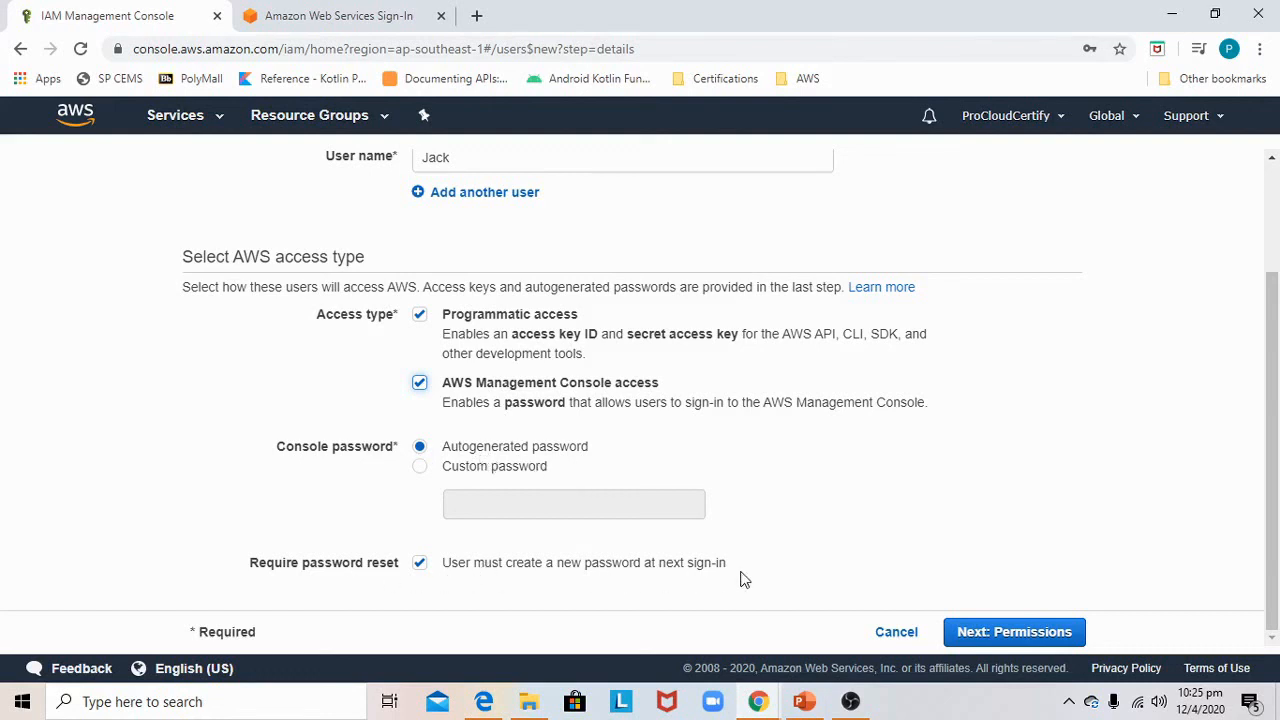
left_click(1018, 632)
Choose to attach existing policies directly, search for ec2, and select AmazonEC2ReadOnlyAccess
scroll(575, 465, "down", 2)
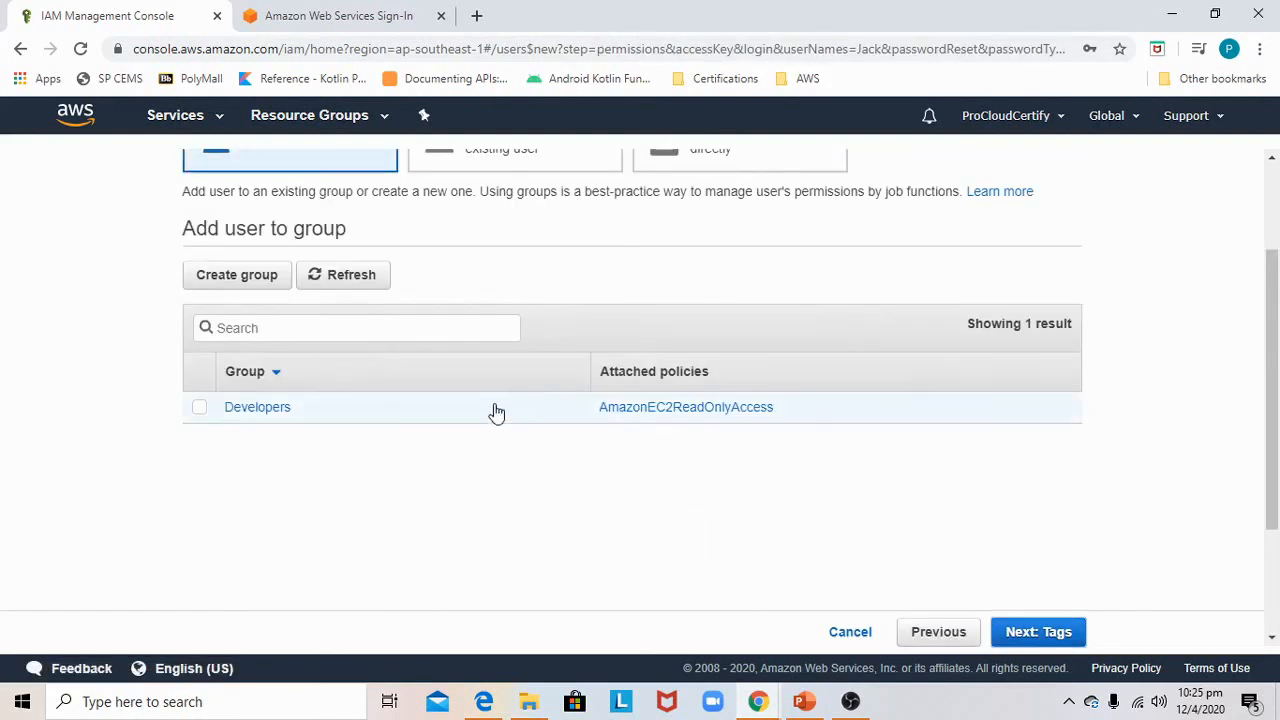
scroll(340, 371, "up", 2)
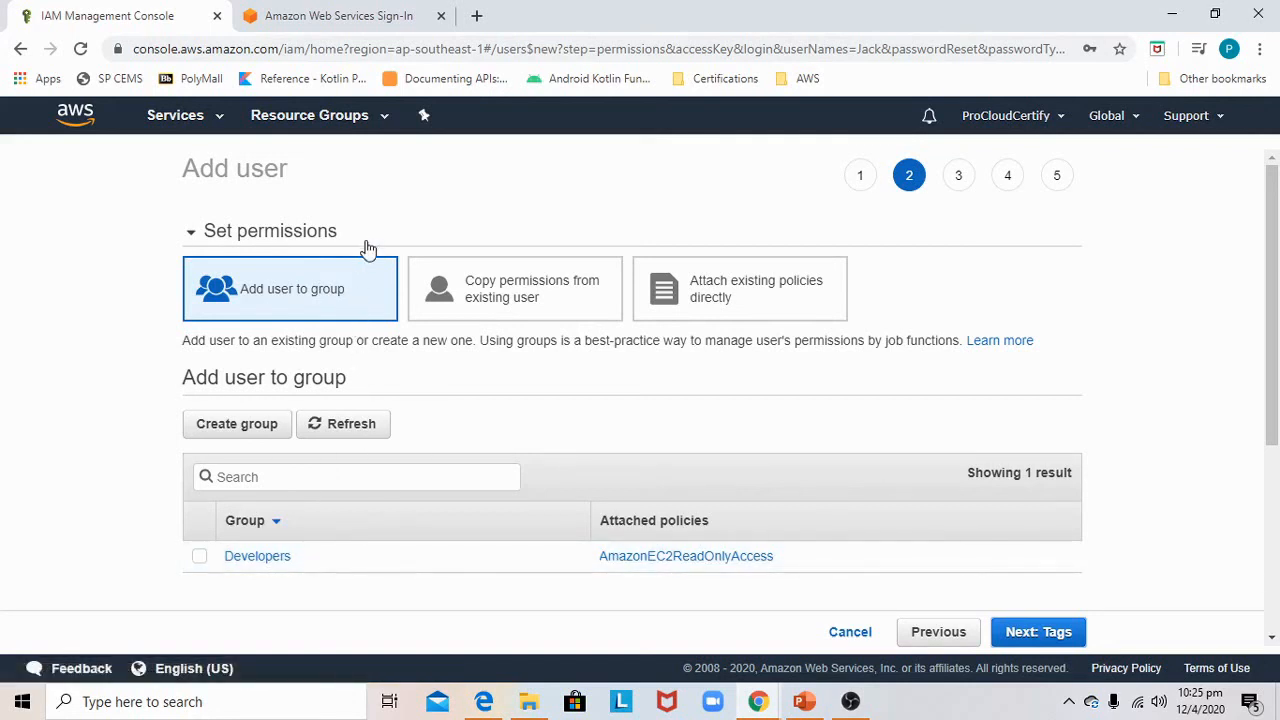
left_click(729, 288)
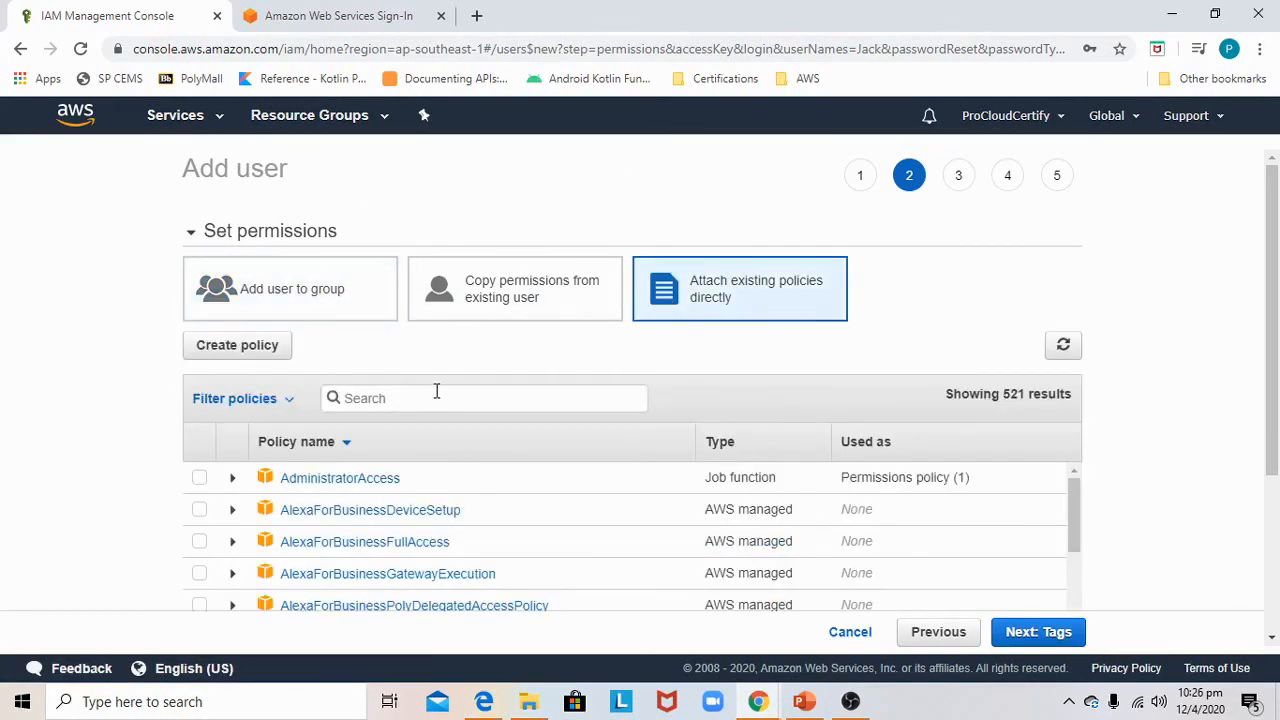
left_click(433, 398)
type("ec2")
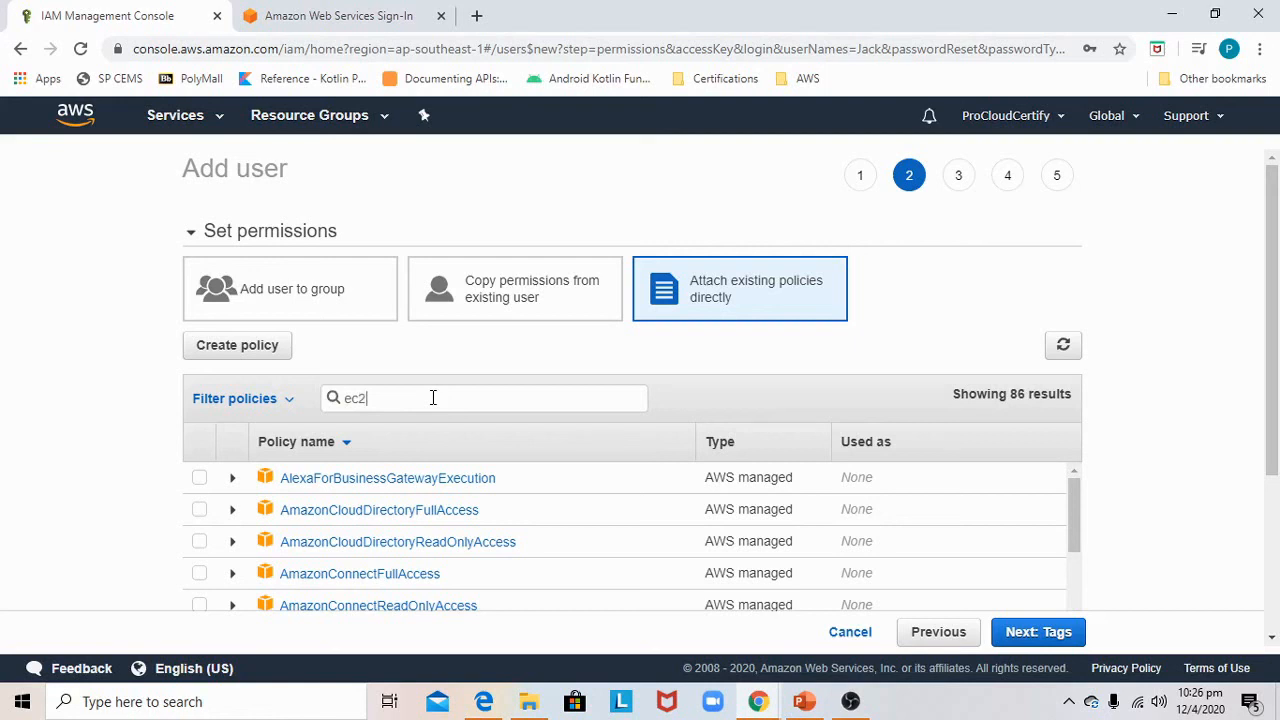
scroll(489, 411, "down", 4)
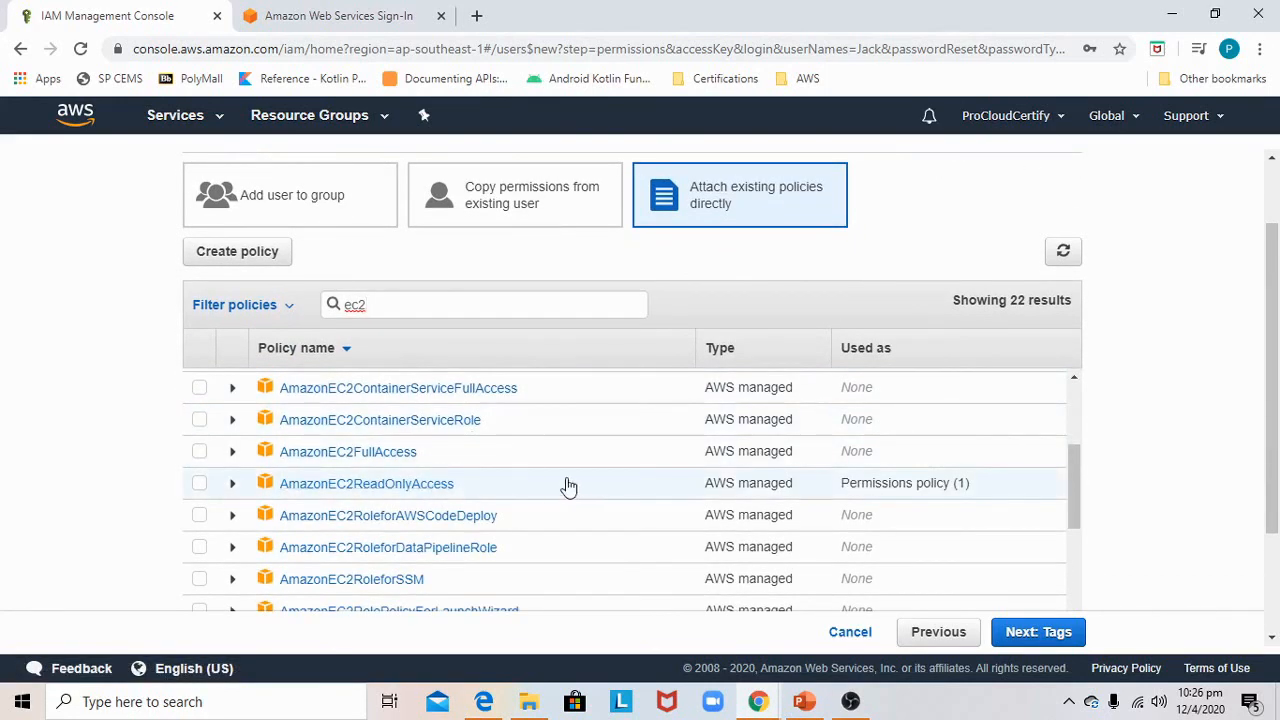
left_click(199, 485)
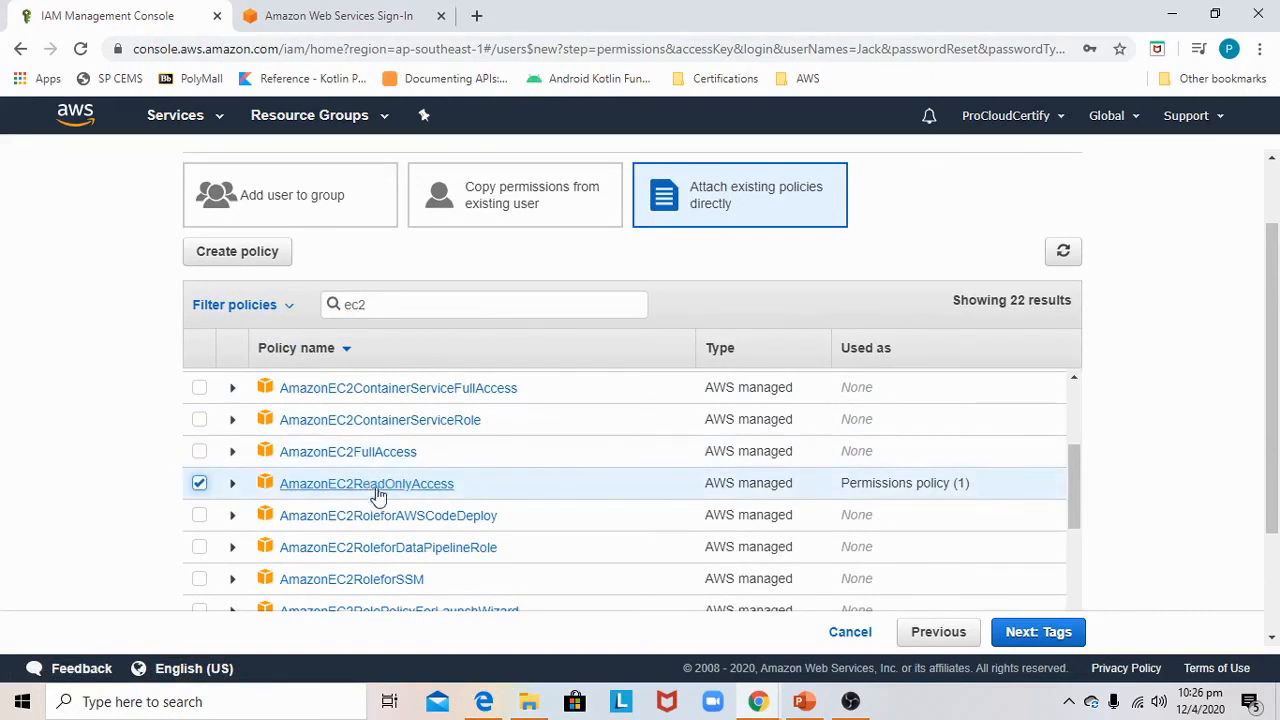
Search the policies for s3 and select AmazonS3ReadOnlyAccess
scroll(490, 420, "down", 2)
scroll(434, 323, "up", 1)
left_click_drag(406, 403, 311, 393)
type("s3")
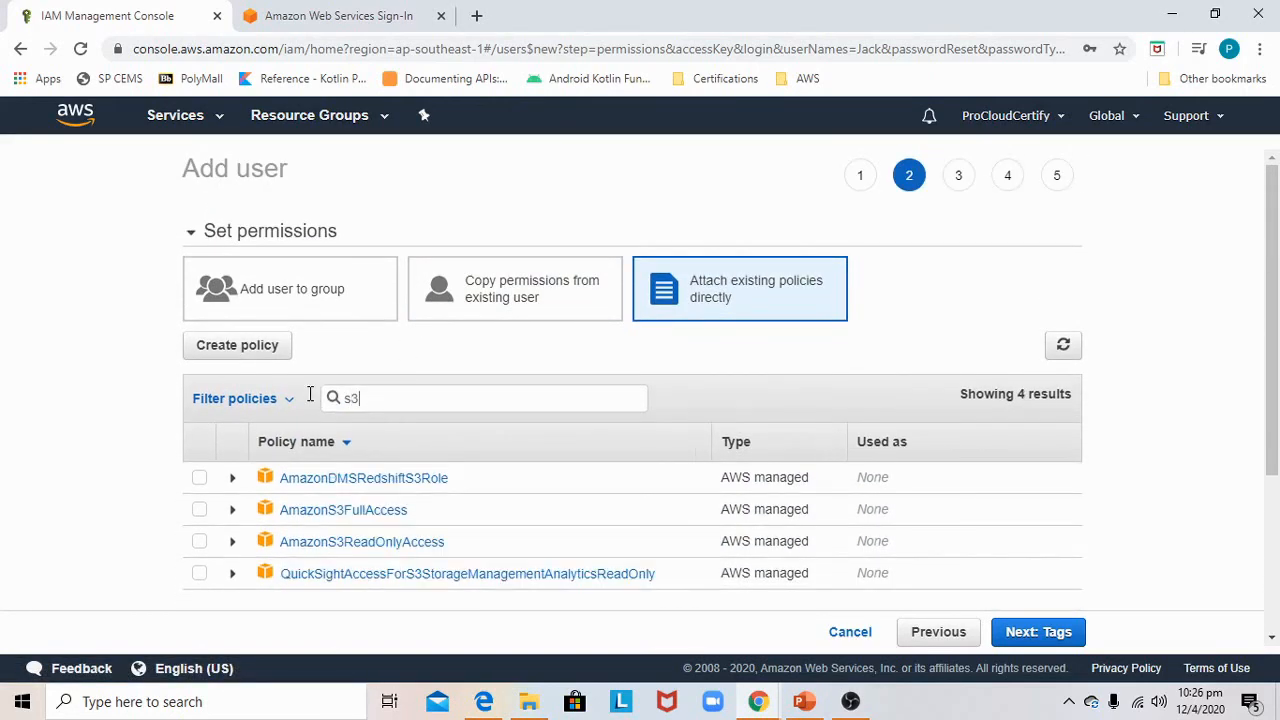
left_click(199, 541)
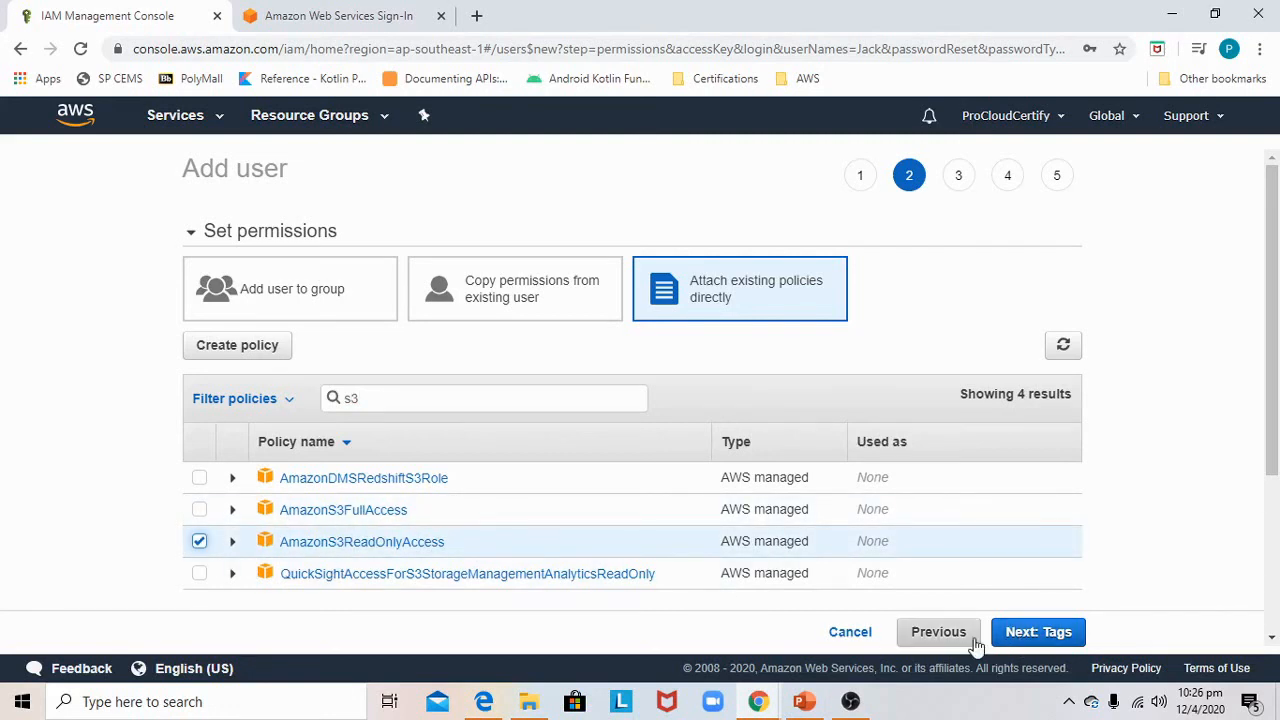
Skip adding tags and review the user's details and attached policies
left_click(1044, 631)
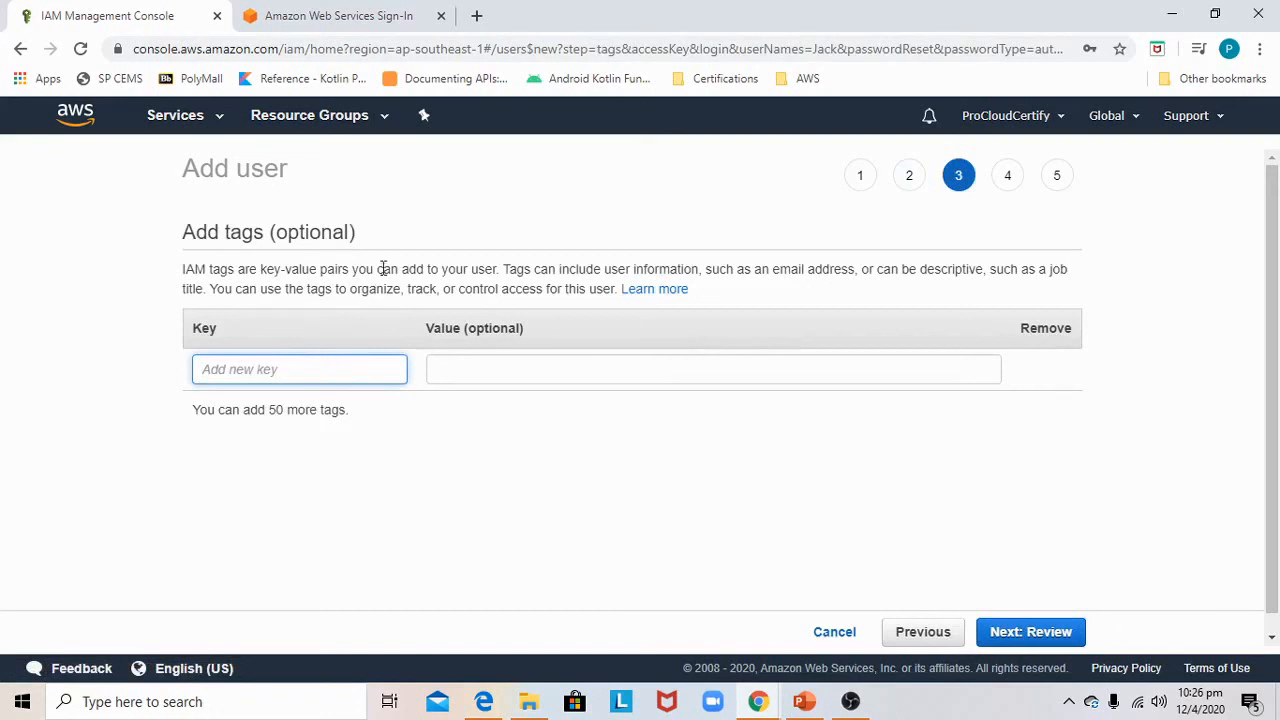
left_click(1053, 636)
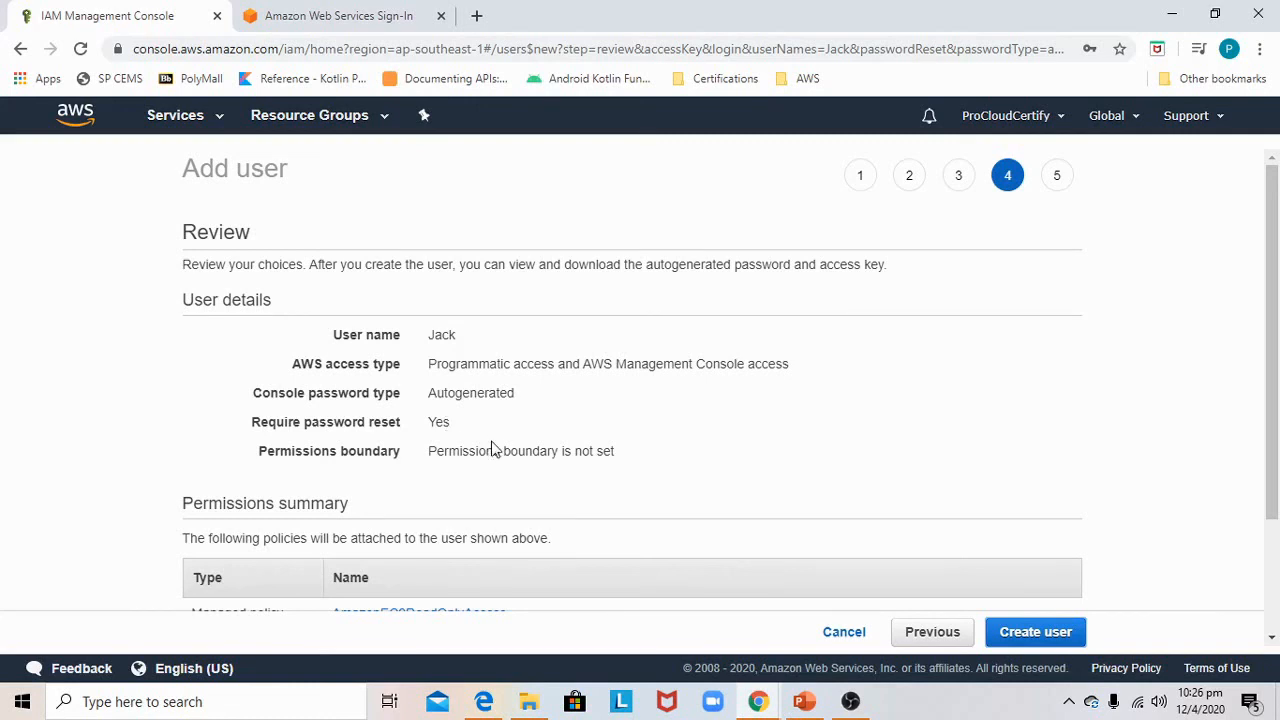
scroll(491, 448, "down", 2)
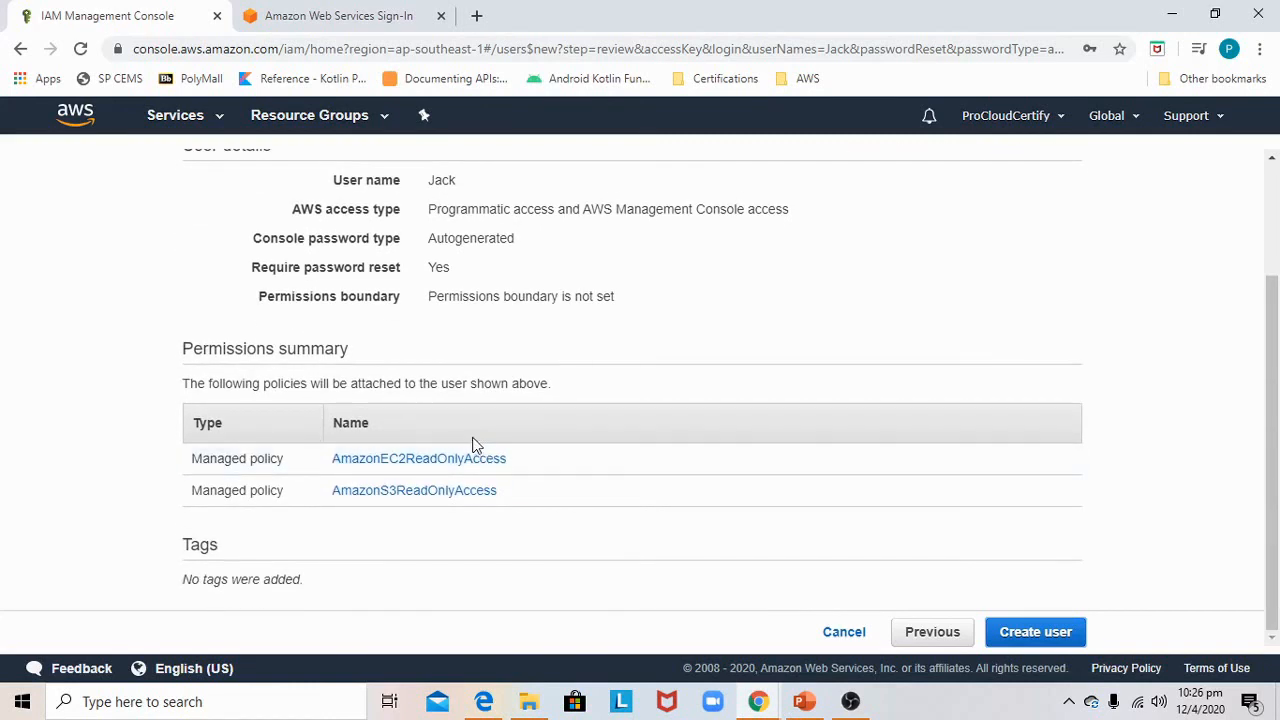
scroll(575, 287, "up", 1)
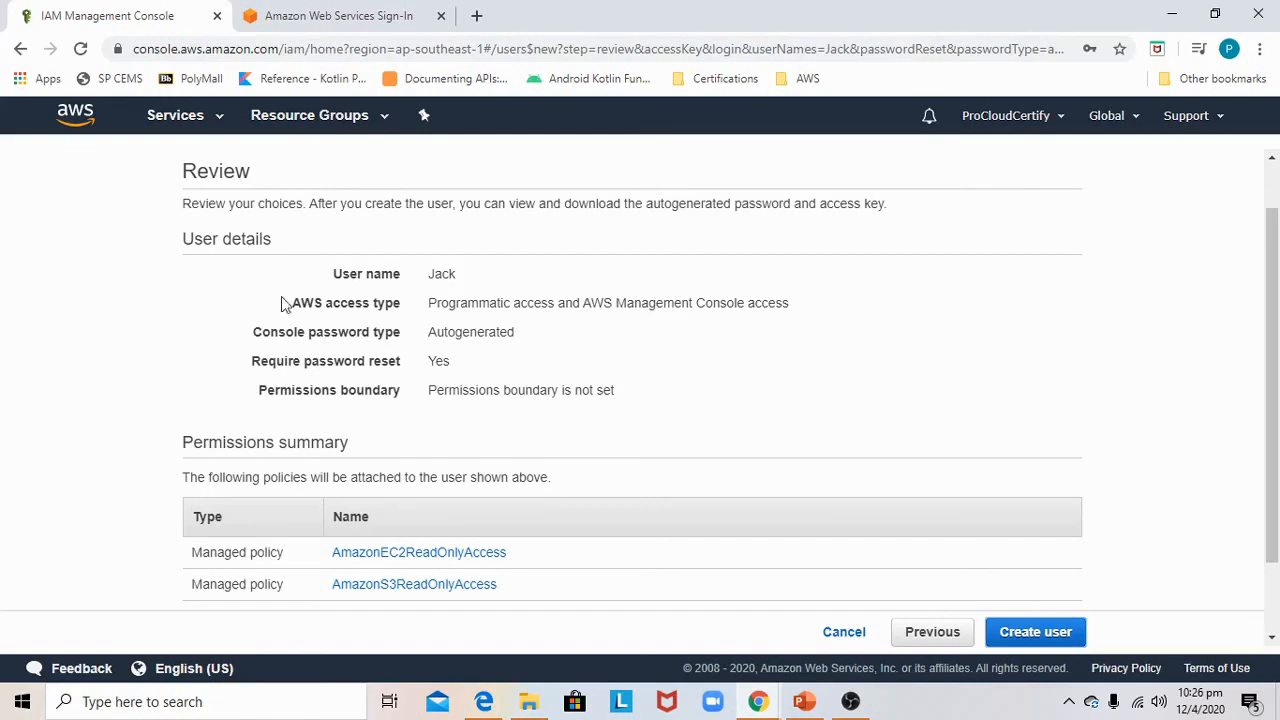
Go back to the user details and uncheck AWS Management Console access
left_click(937, 641)
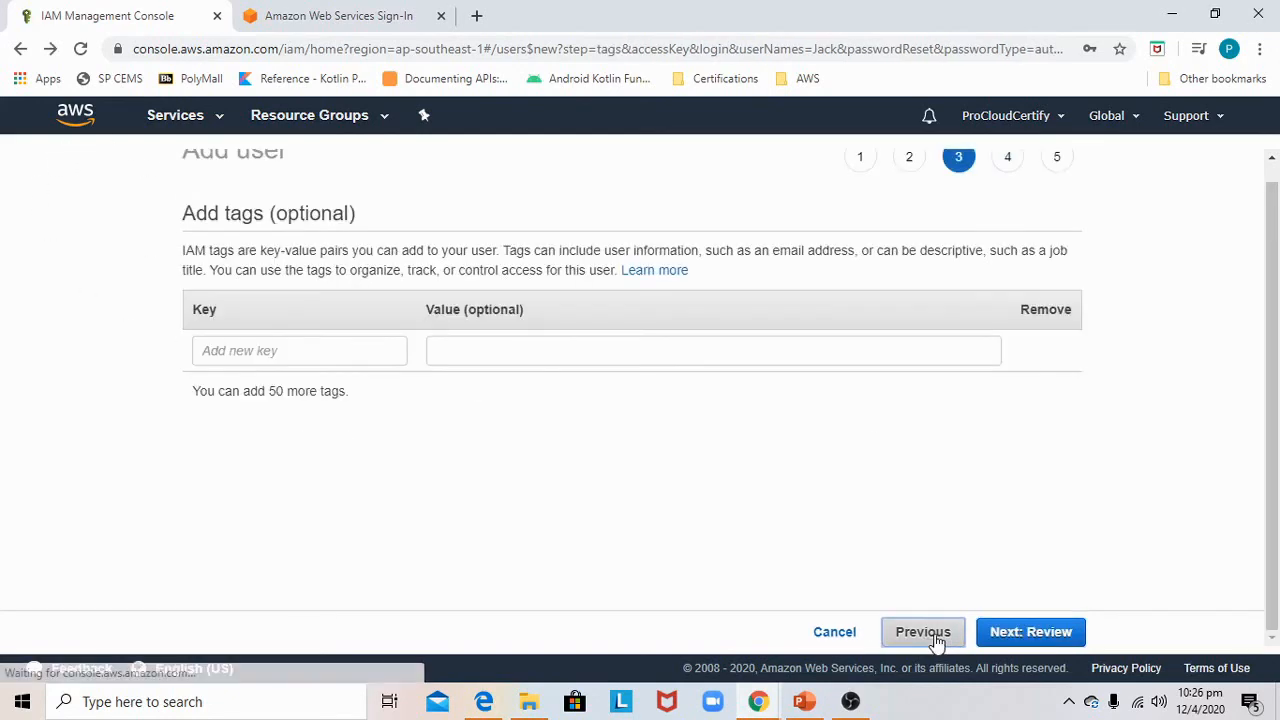
left_click(936, 640)
left_click(938, 638)
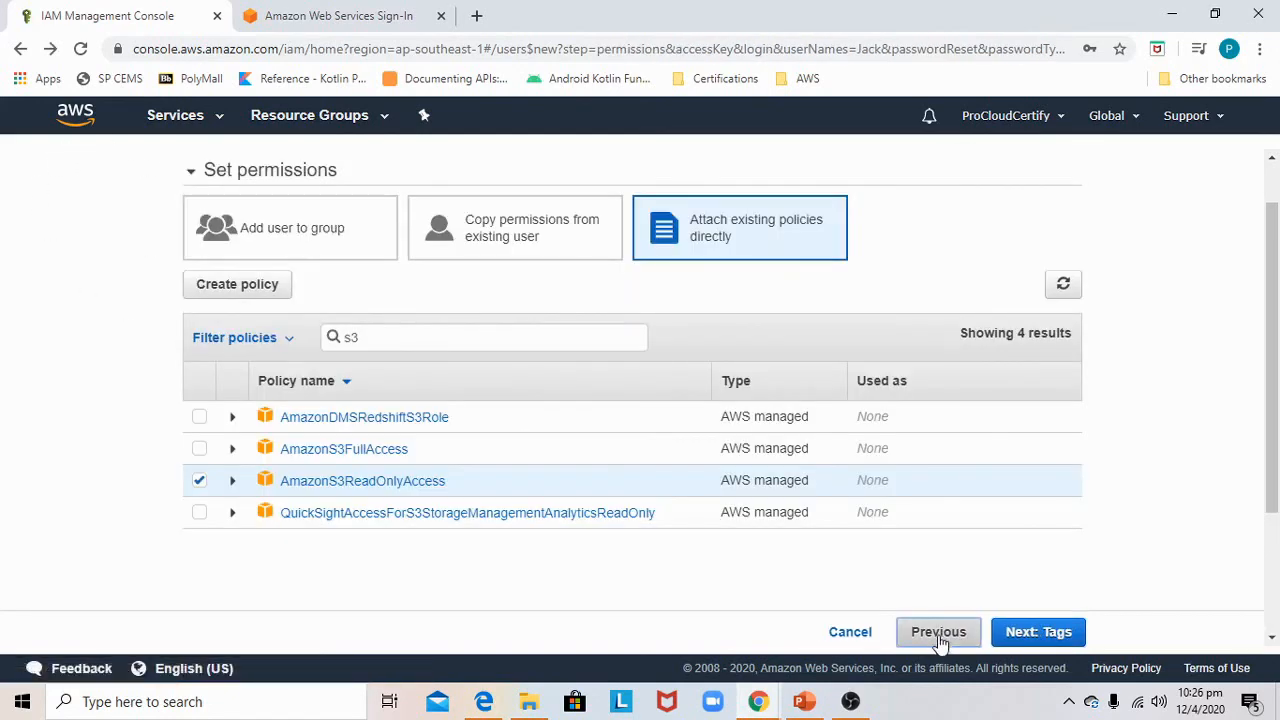
left_click(418, 473)
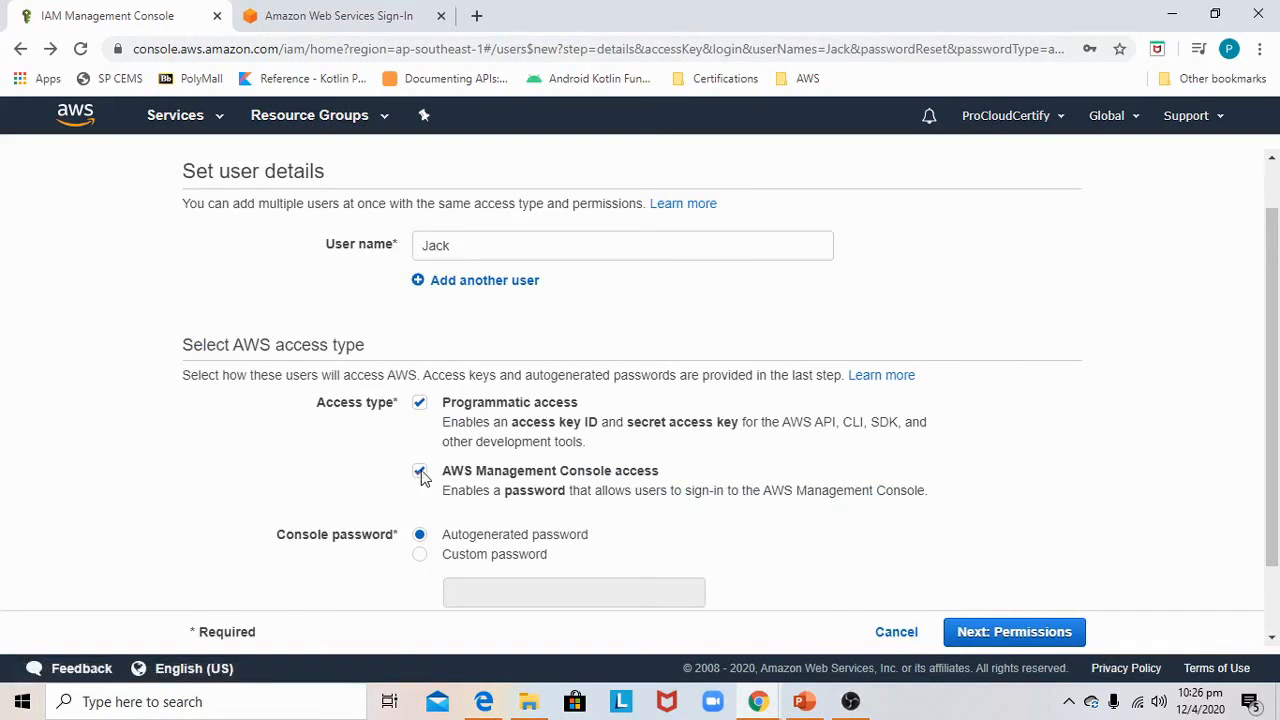
Continue past permissions and tags to the review page again
left_click(1003, 633)
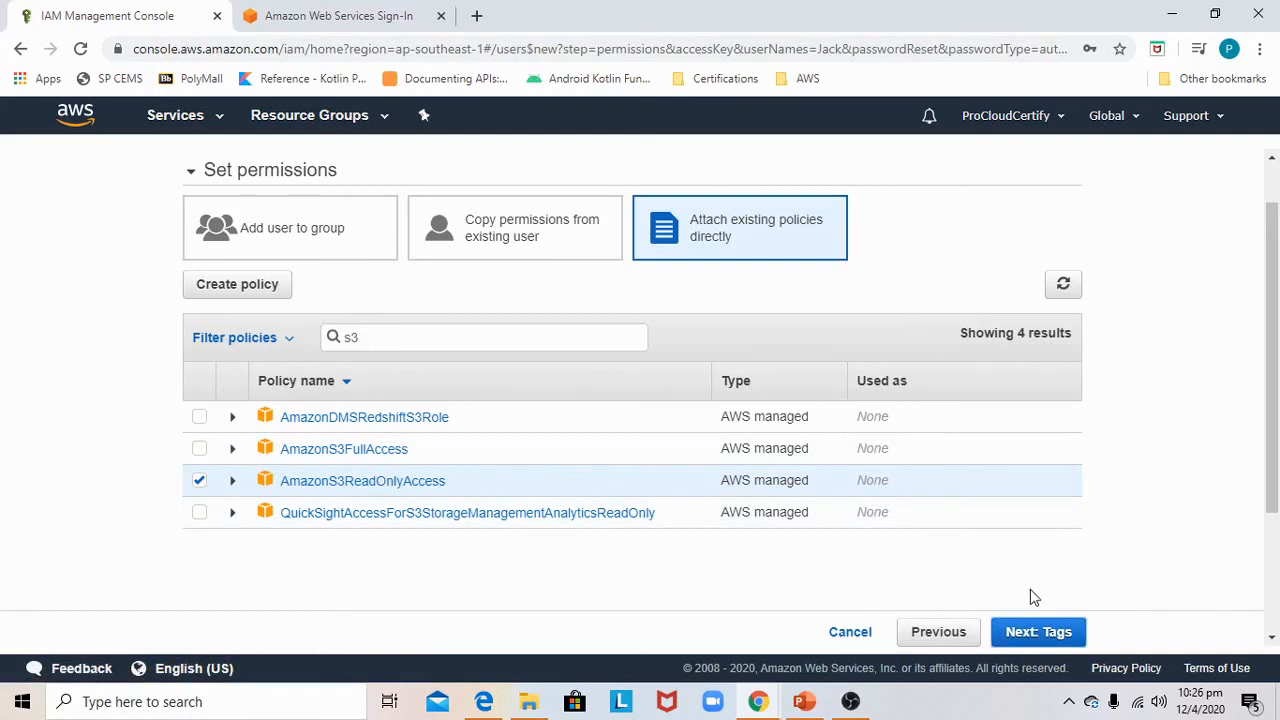
left_click(1040, 631)
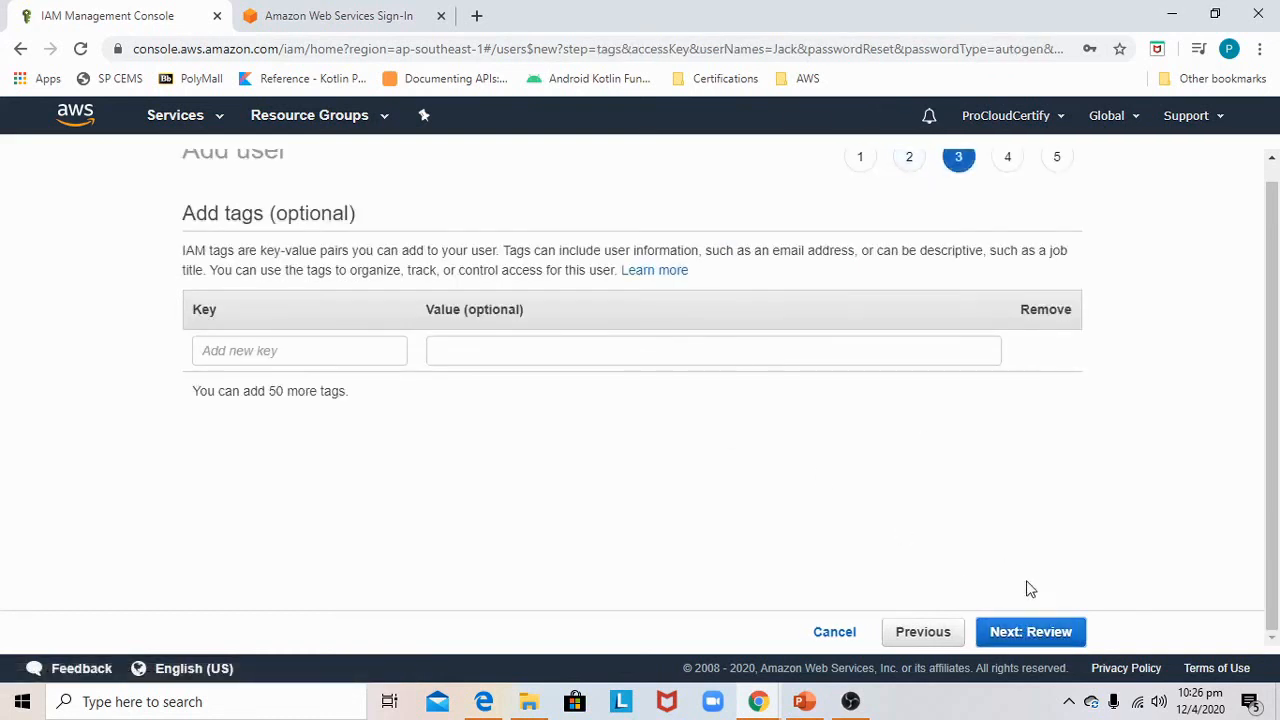
left_click(1028, 634)
scroll(590, 435, "up", 1)
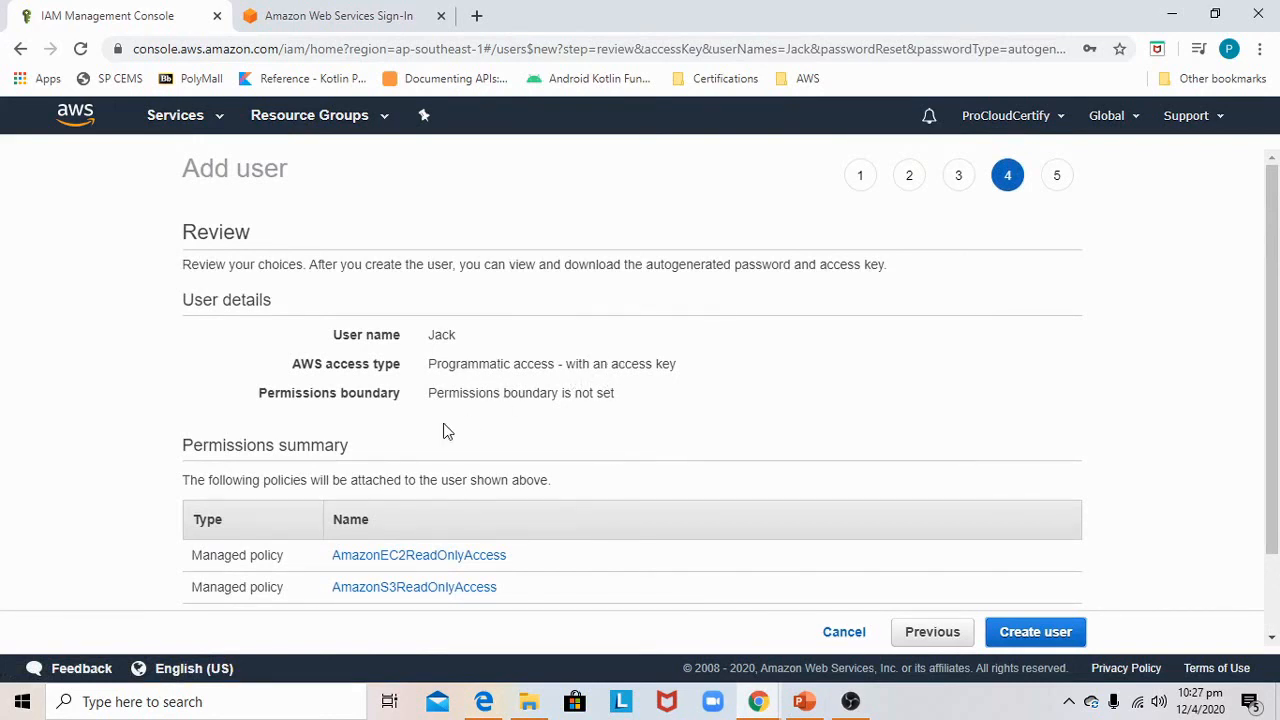
Create user Jack from the review page and close the success page
scroll(447, 431, "down", 1)
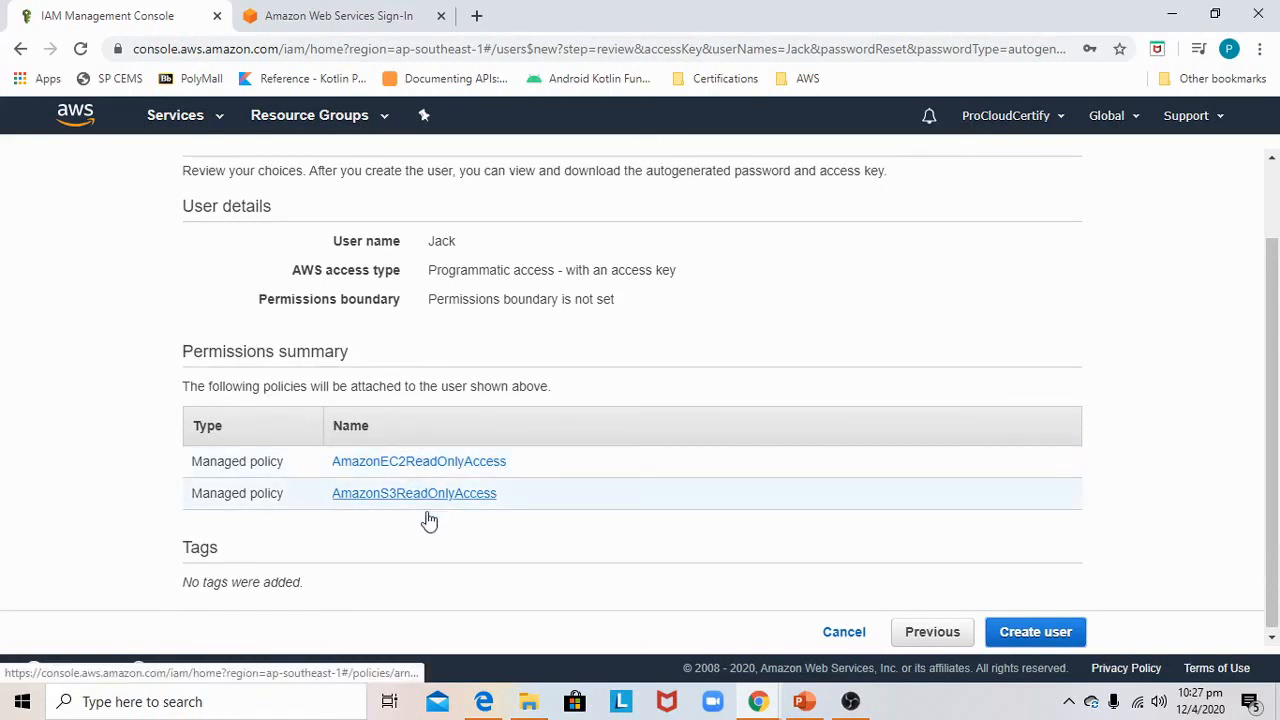
left_click(1028, 624)
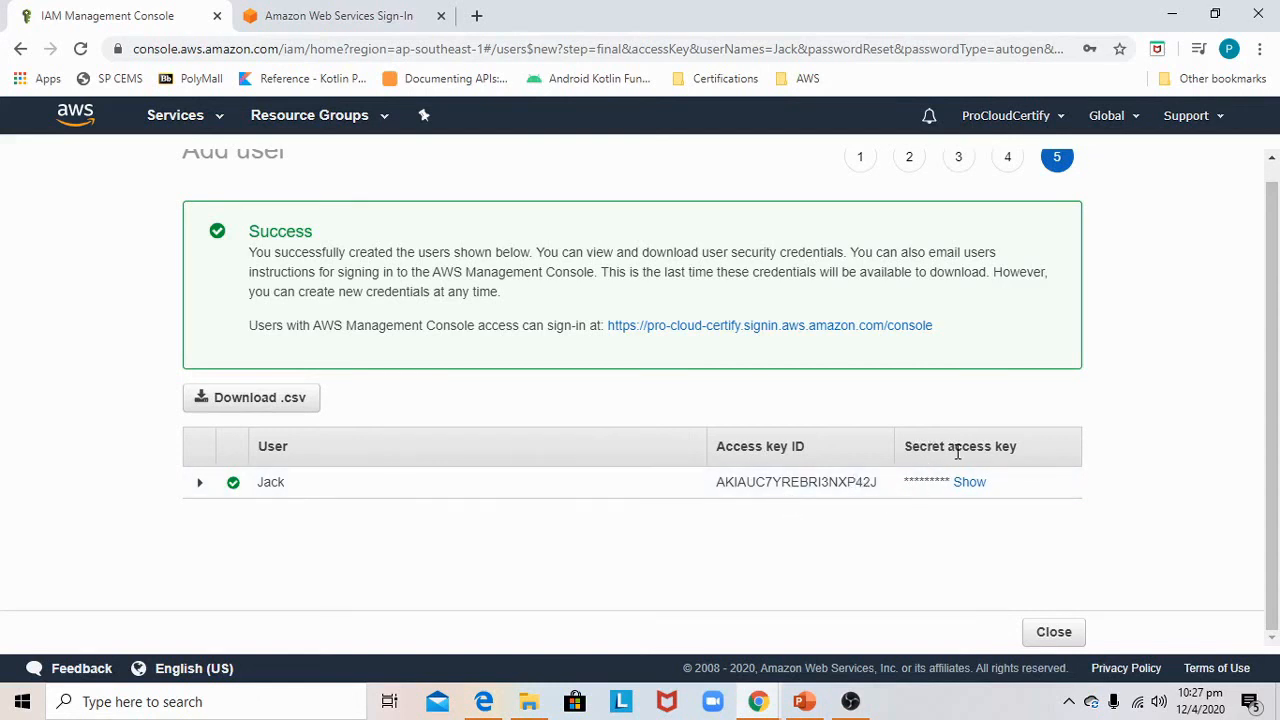
left_click(1054, 631)
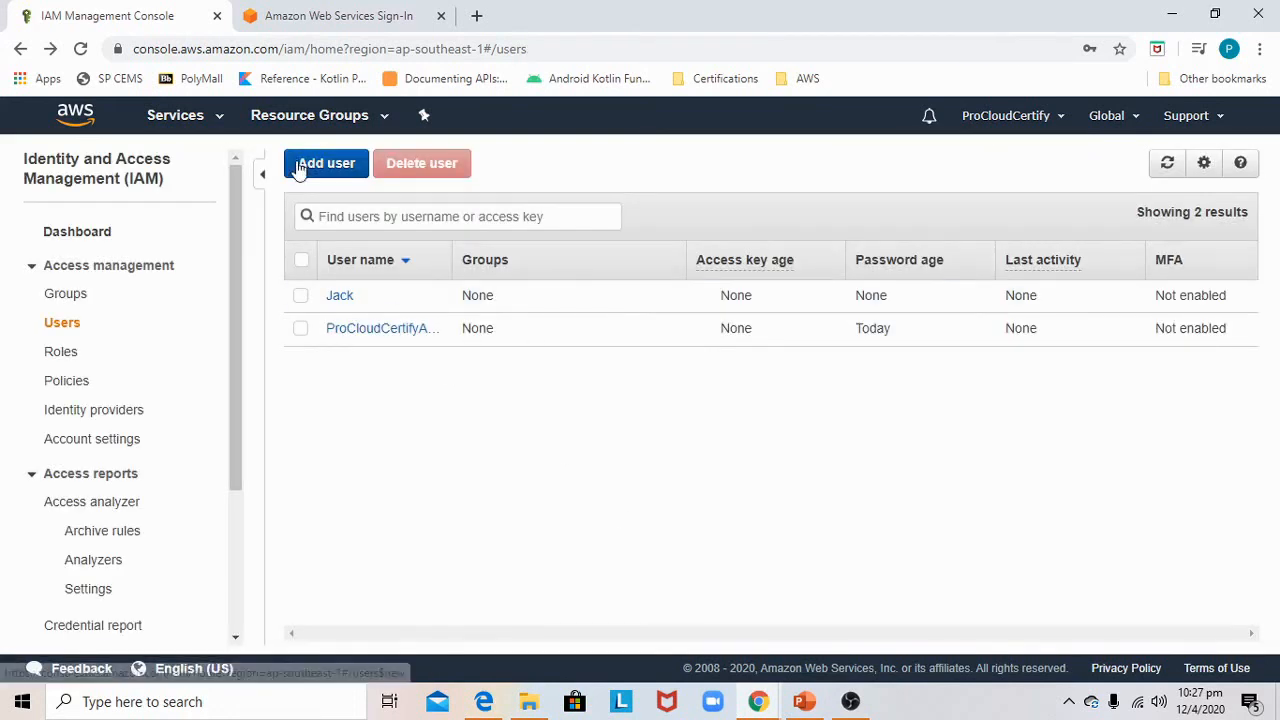
Start adding a new user named Rita with programmatic access and continue to permissions
left_click(312, 172)
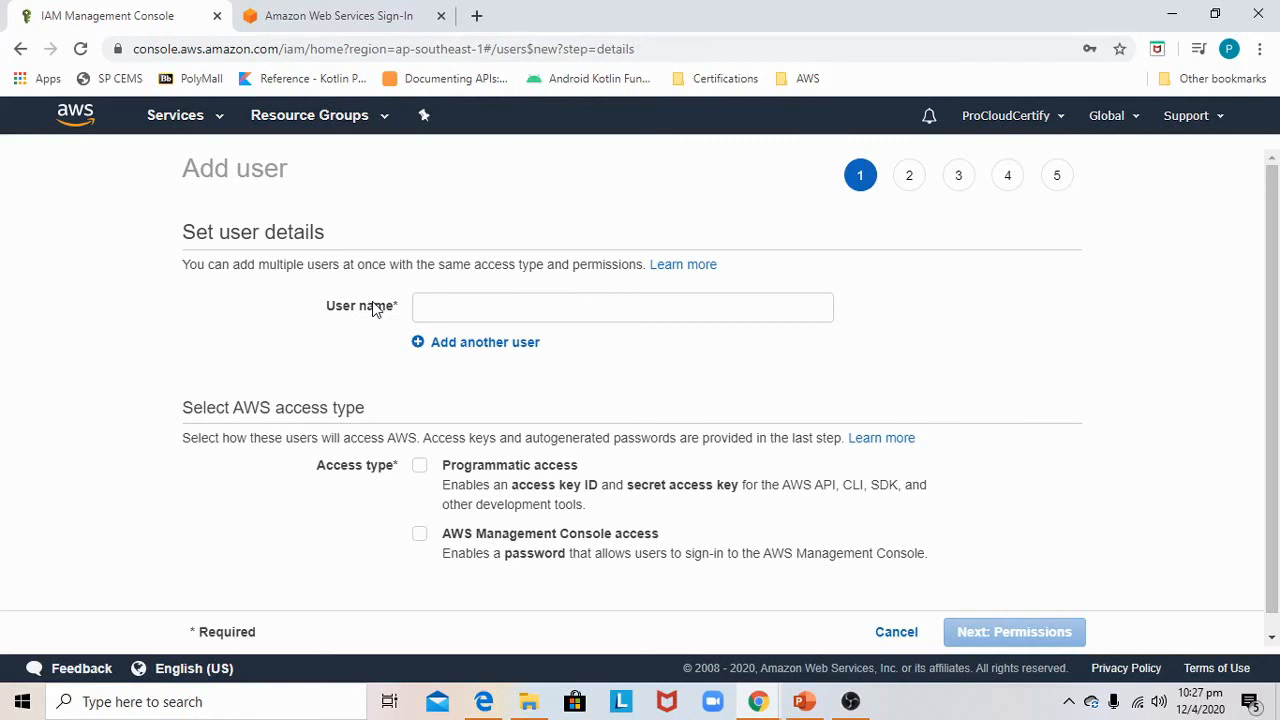
left_click(466, 300)
type("Rita")
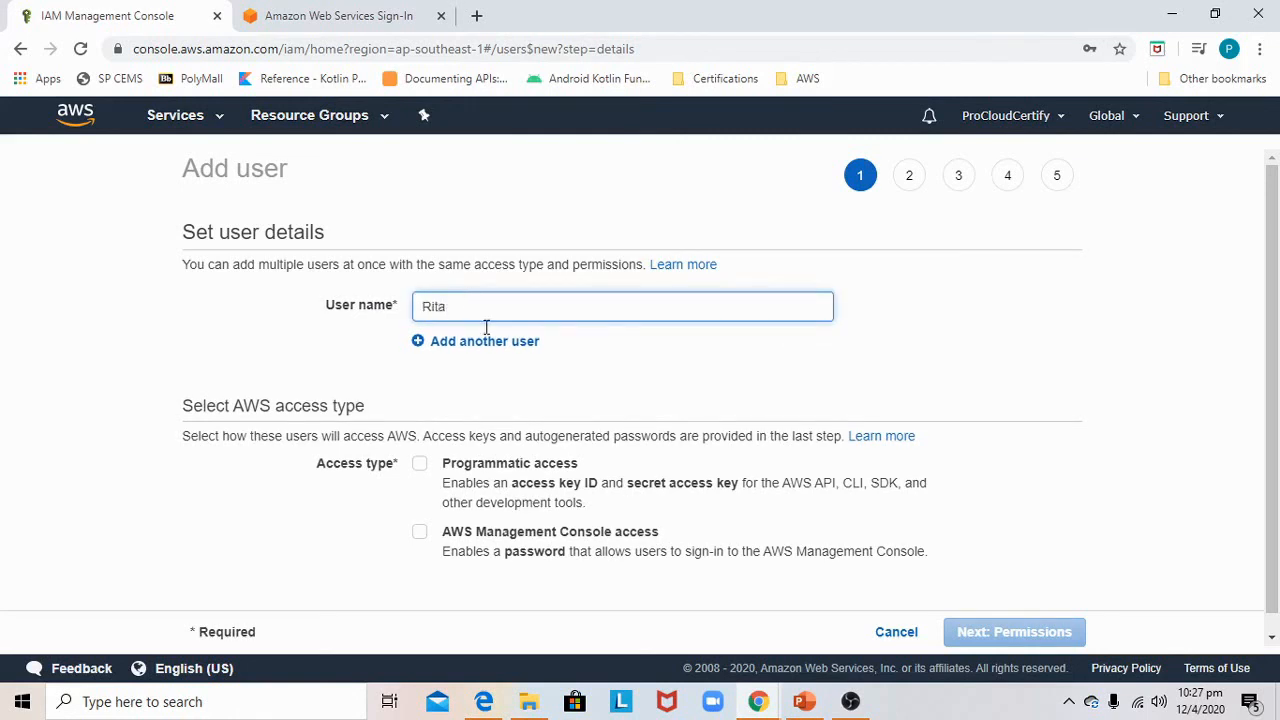
left_click(510, 386)
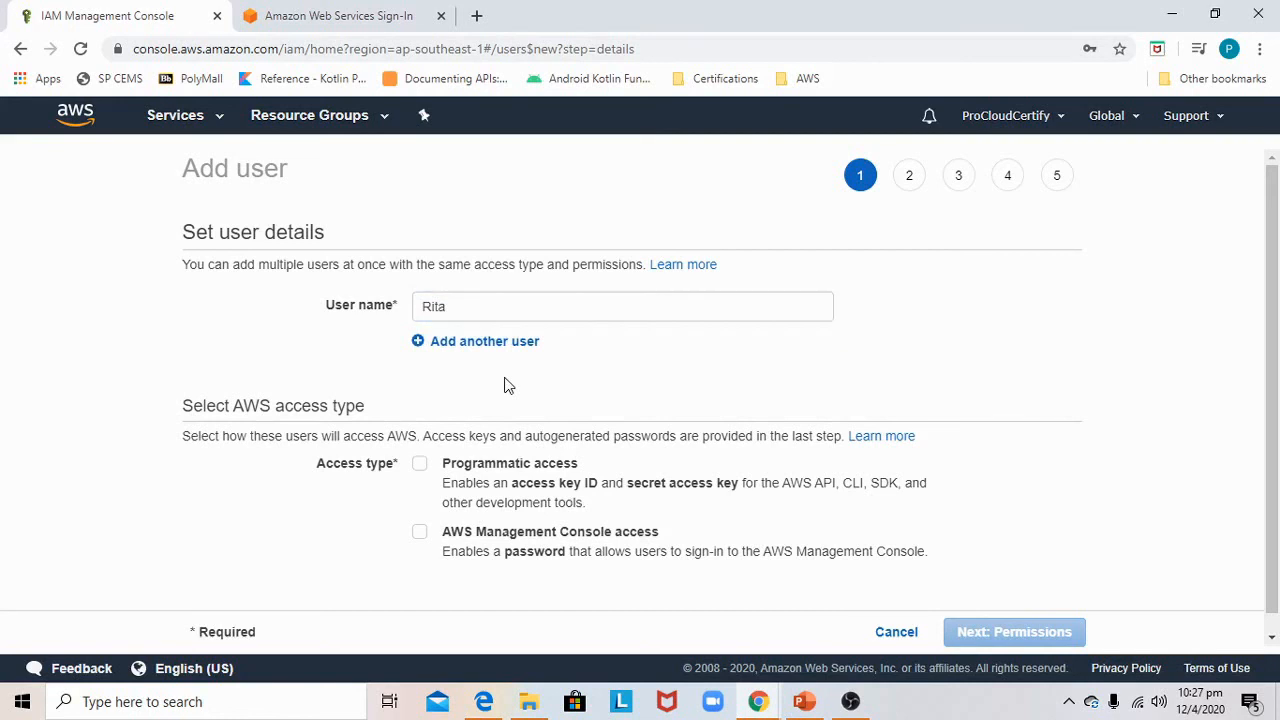
left_click(421, 466)
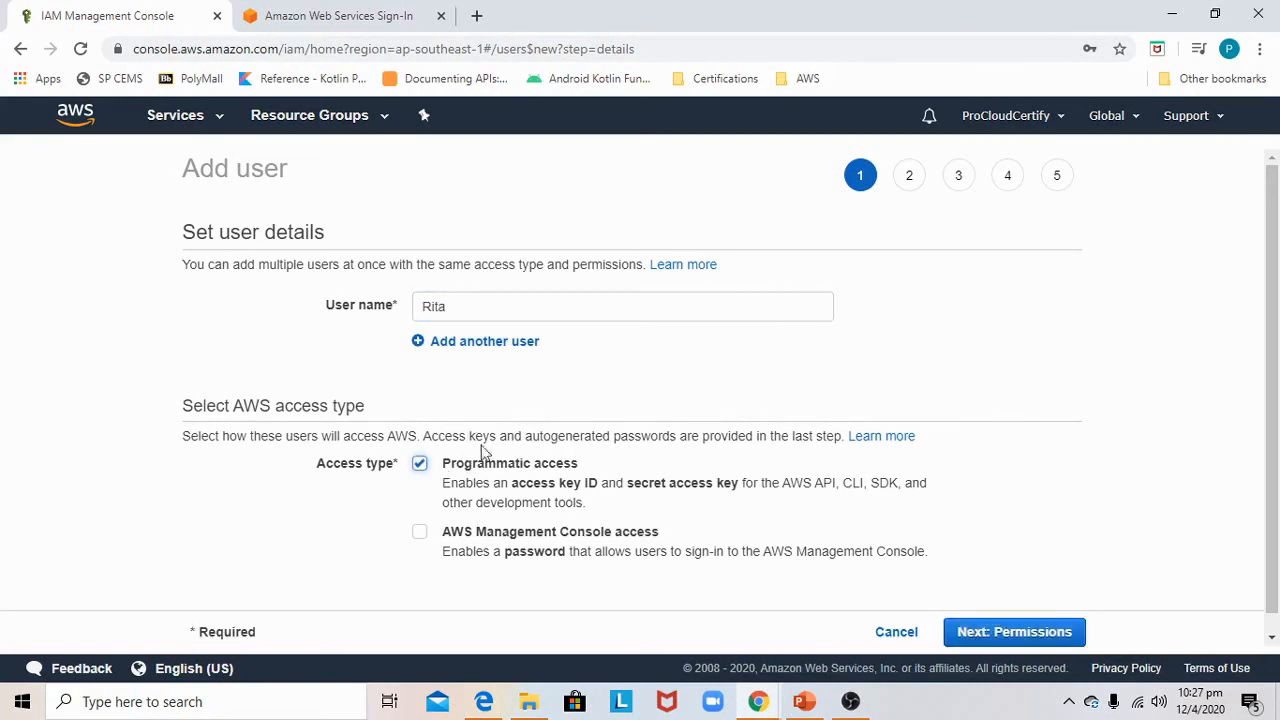
scroll(546, 418, "down", 1)
left_click(1005, 634)
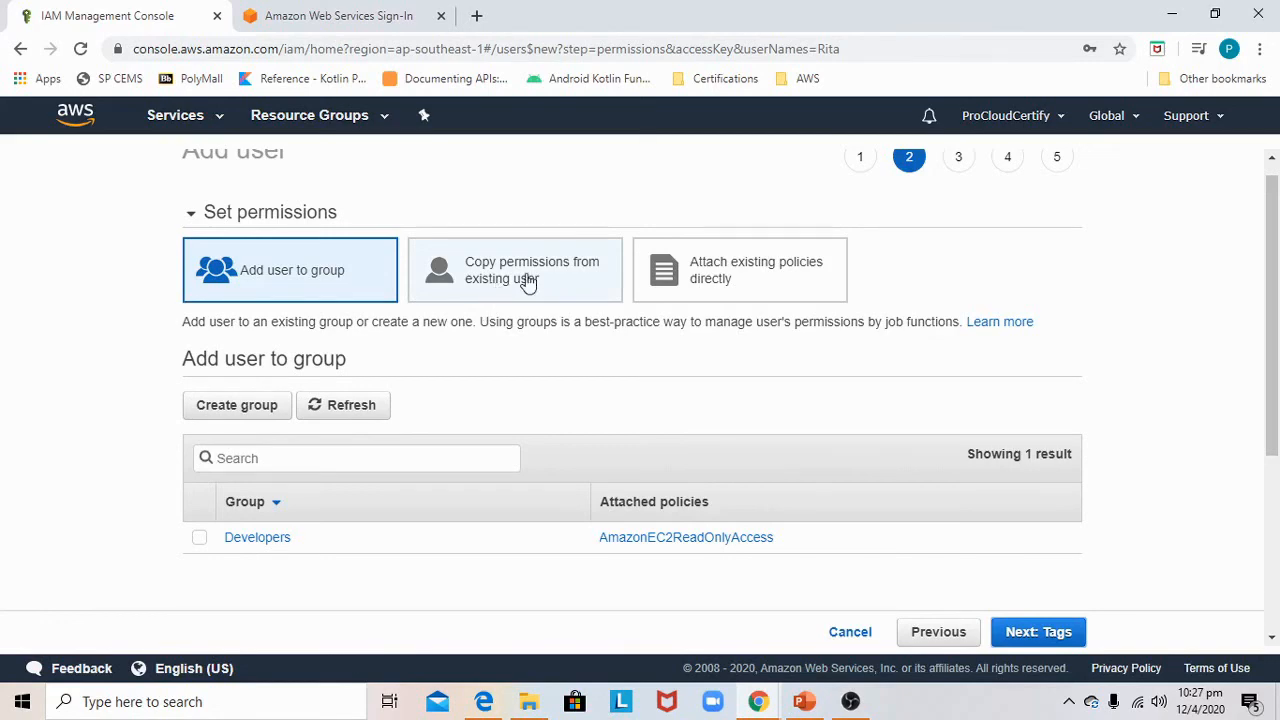
Set Rita's permissions by copying them from existing user Jack and continue to tags
key("alt+Tab")
left_click(541, 285)
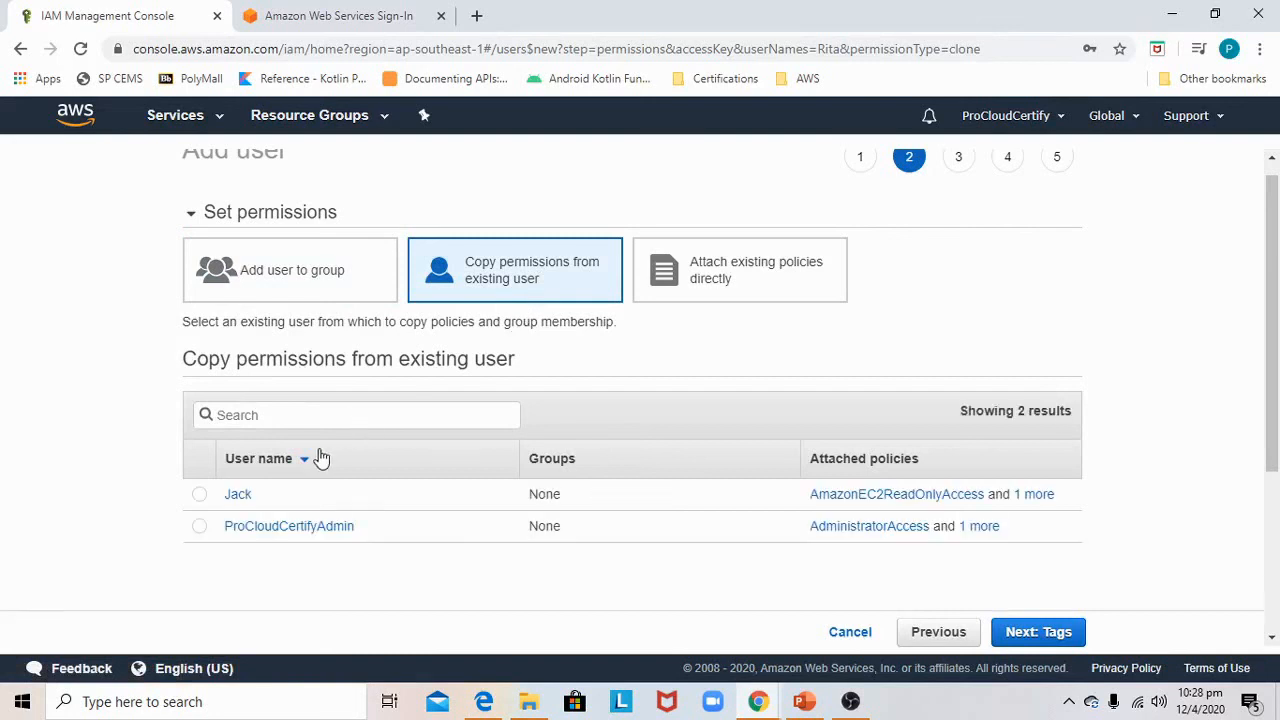
left_click(199, 494)
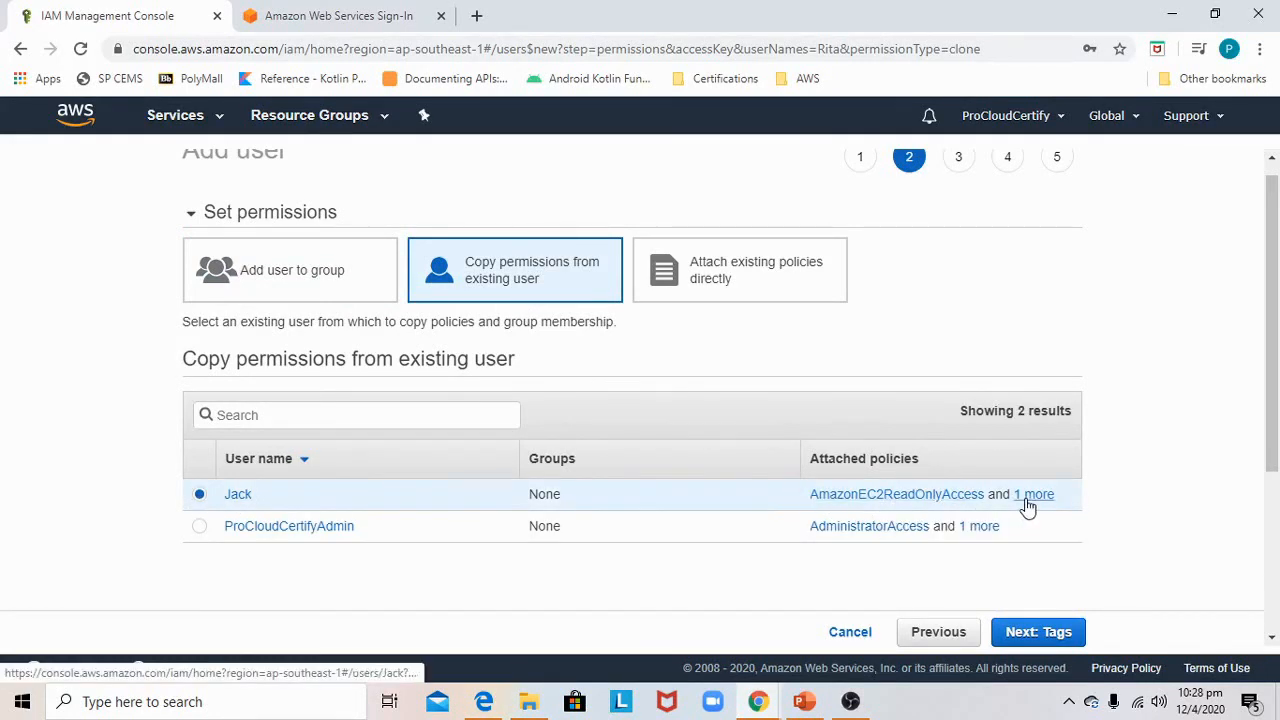
left_click(1050, 636)
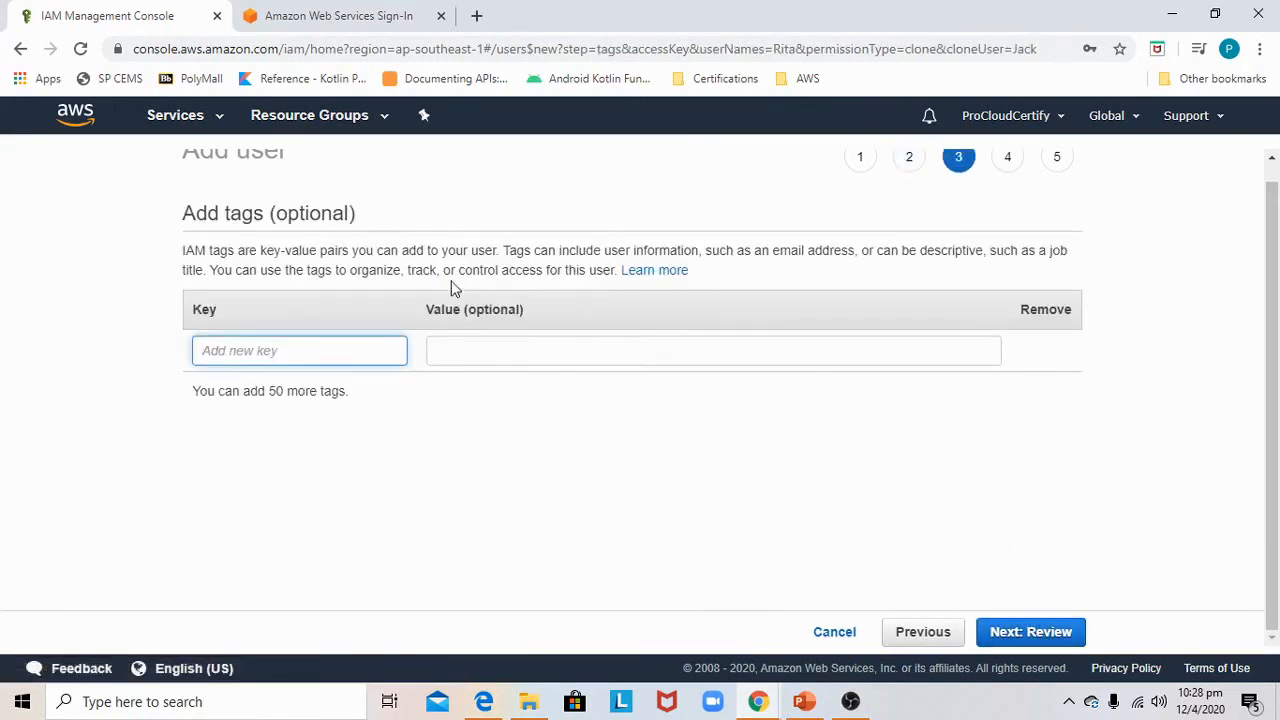
Skip tags, create user Rita and close the success page
left_click(1032, 632)
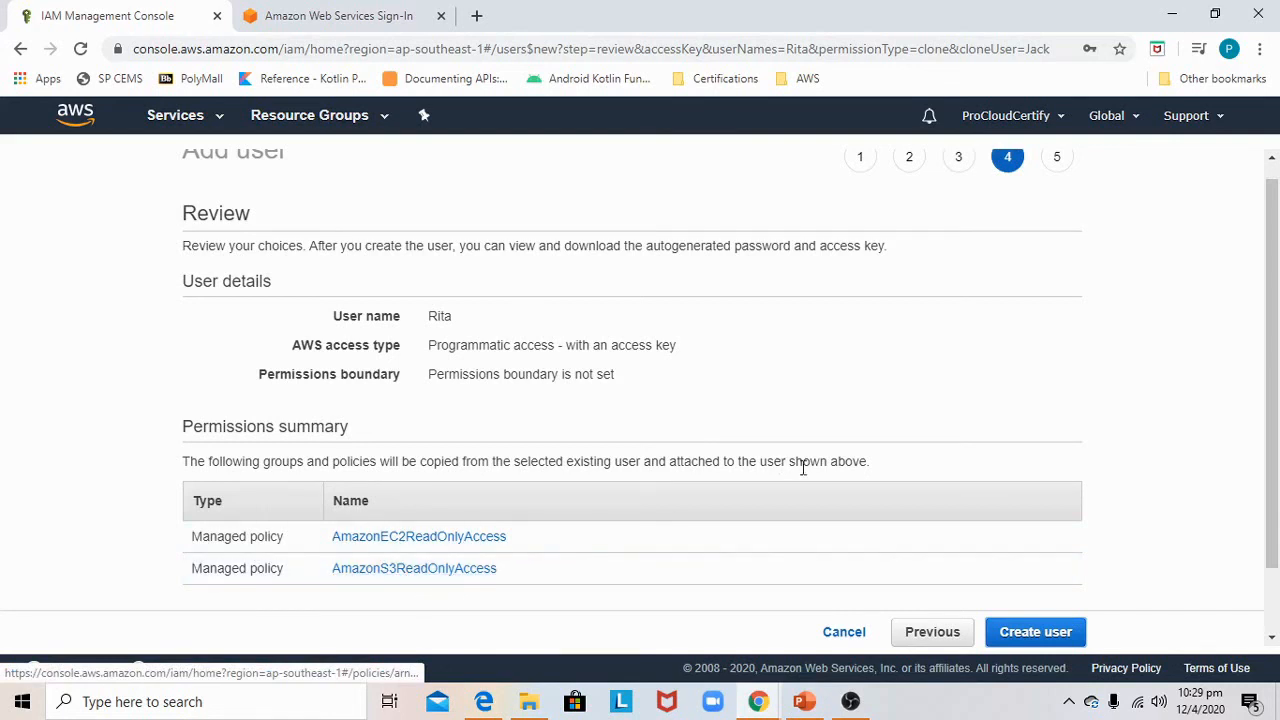
left_click(1066, 633)
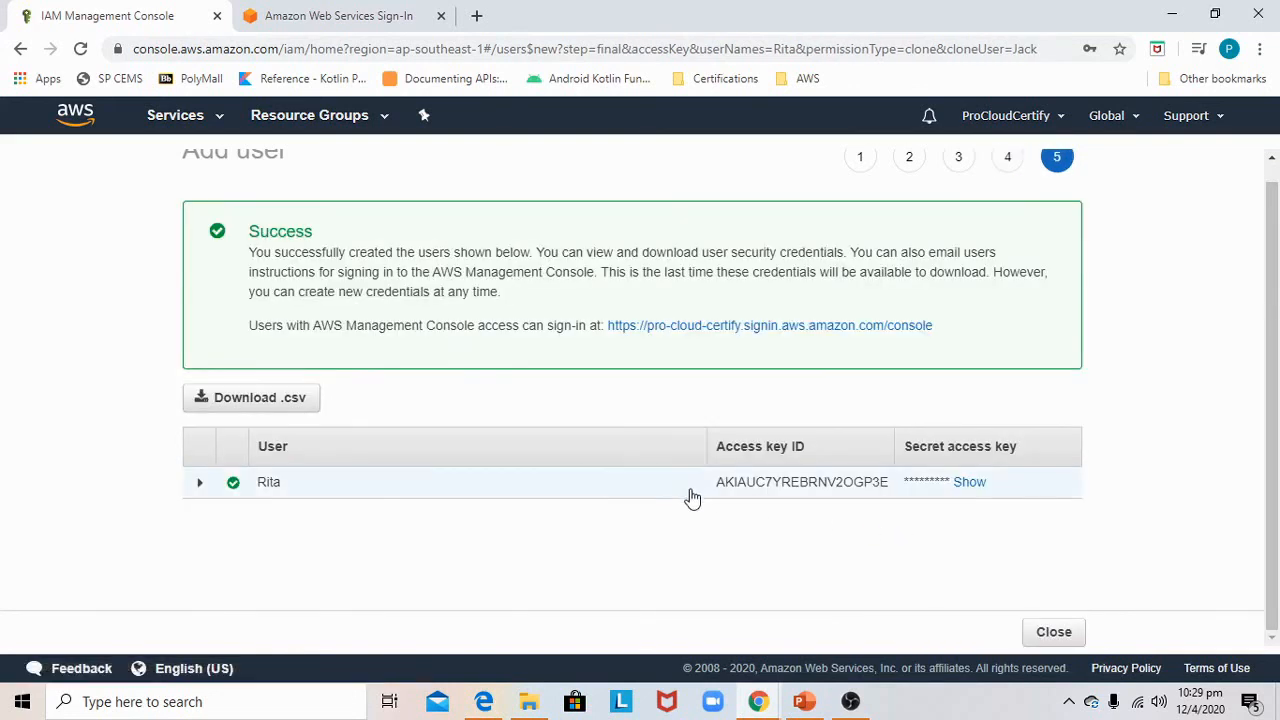
left_click(1038, 632)
Start adding another user named Zne with programmatic access and continue to permissions
left_click(330, 163)
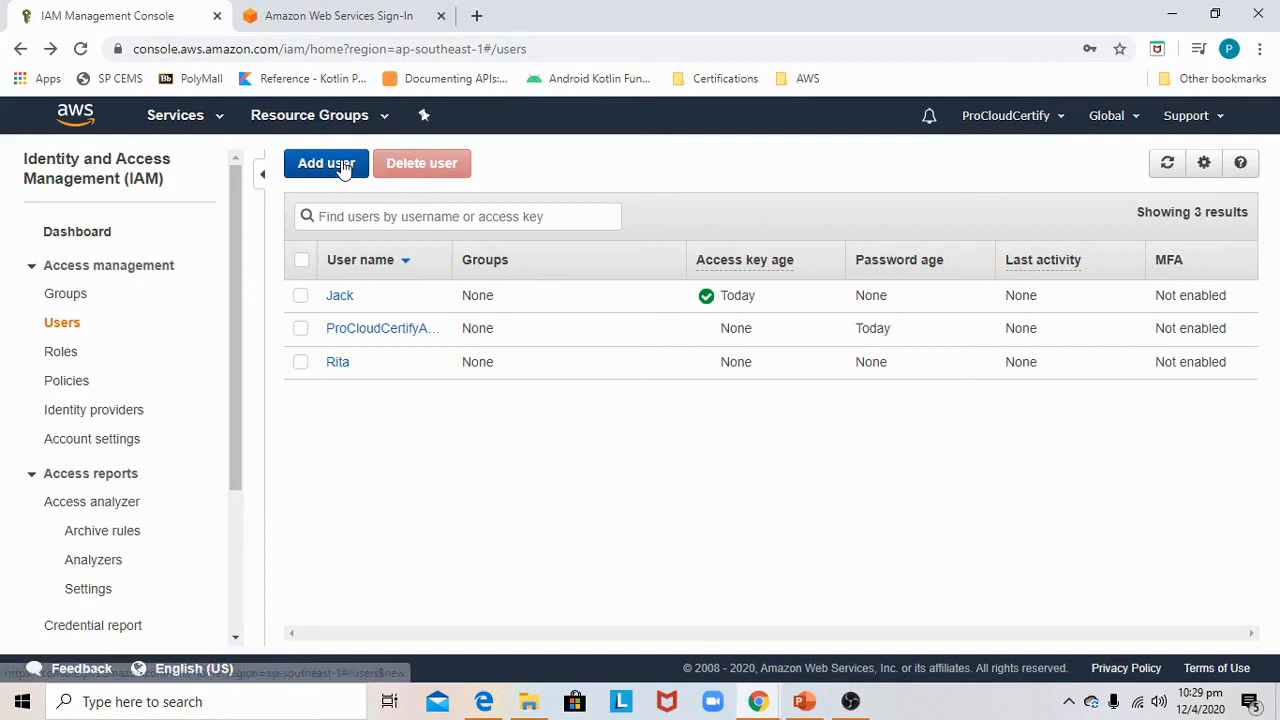
left_click(451, 307)
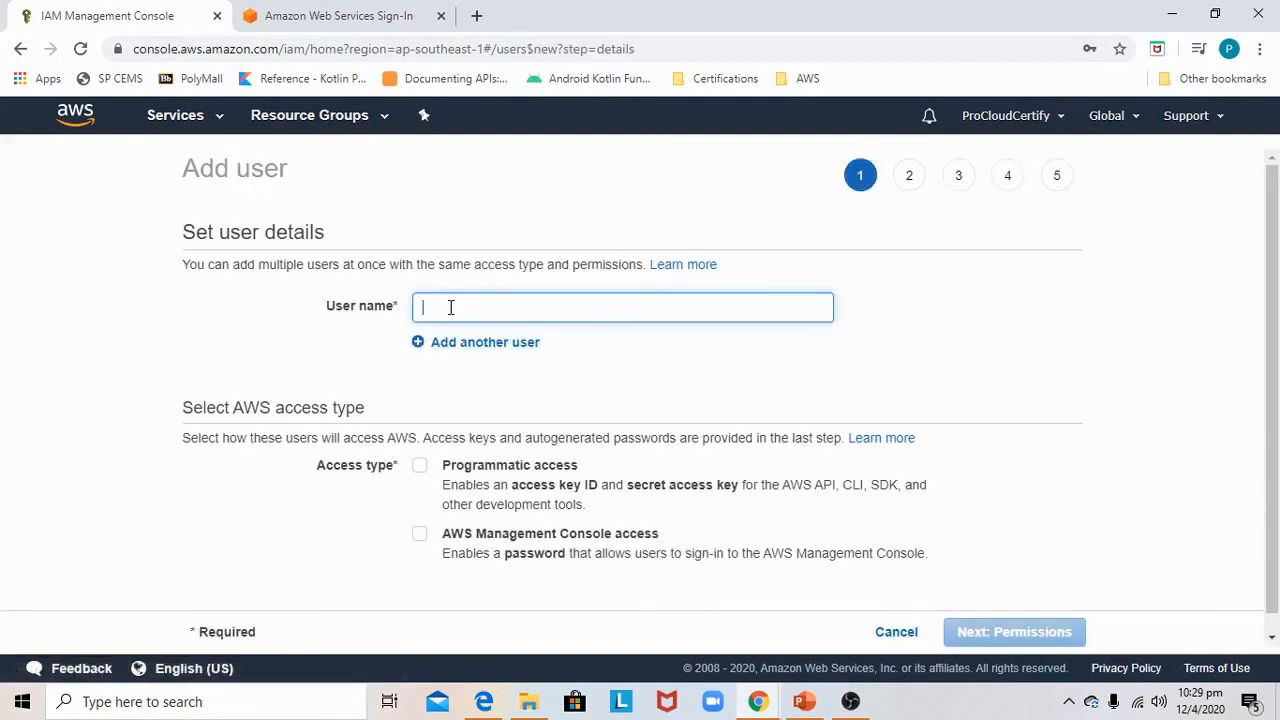
type("Zne")
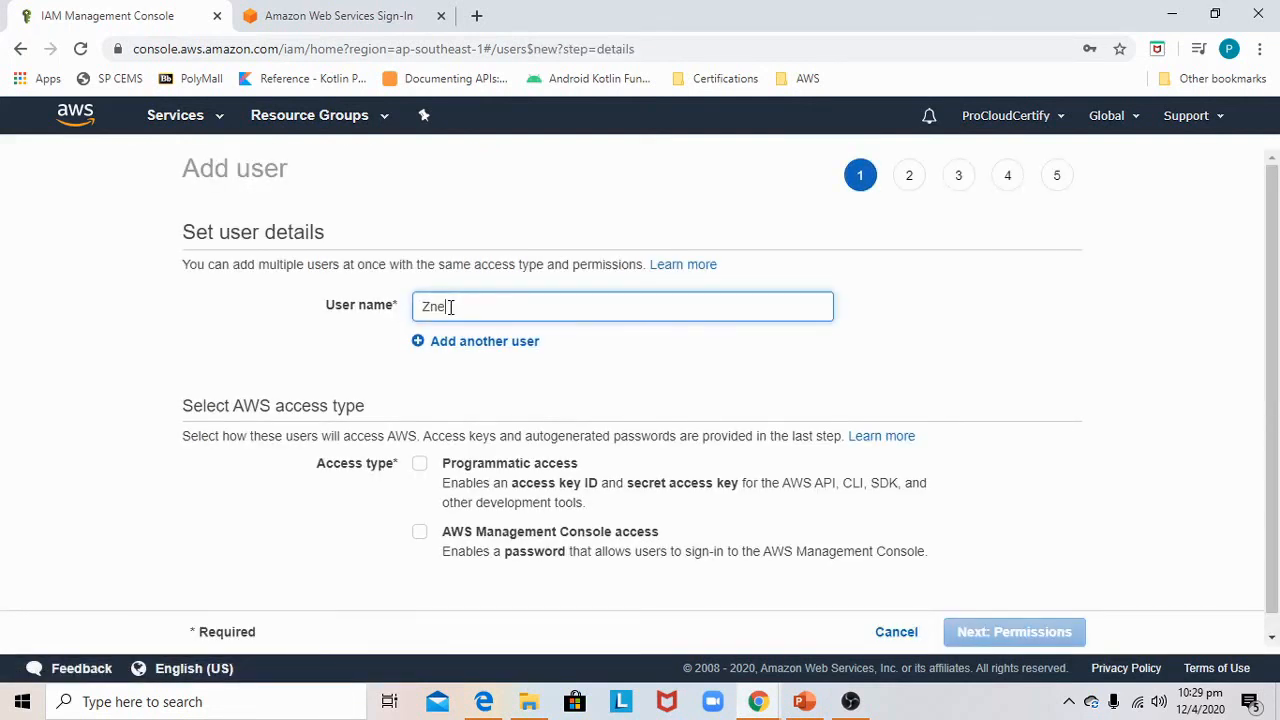
left_click(420, 470)
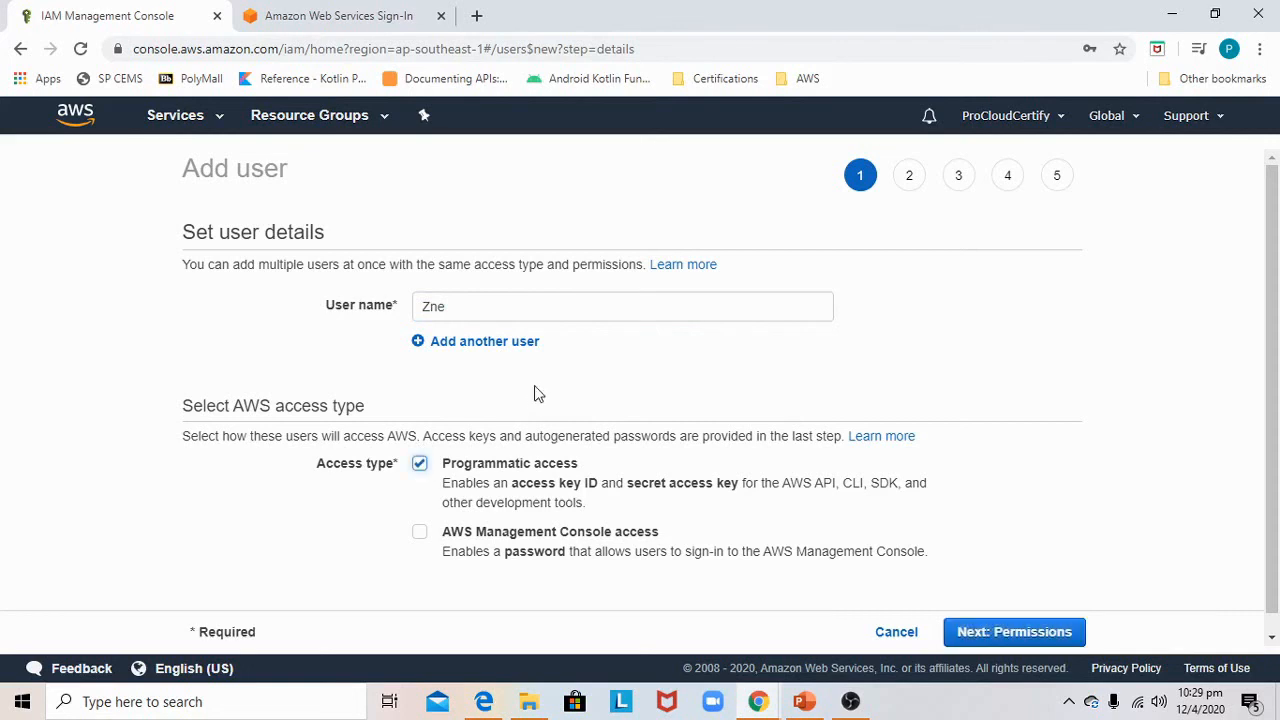
scroll(534, 385, "down", 1)
left_click(1014, 632)
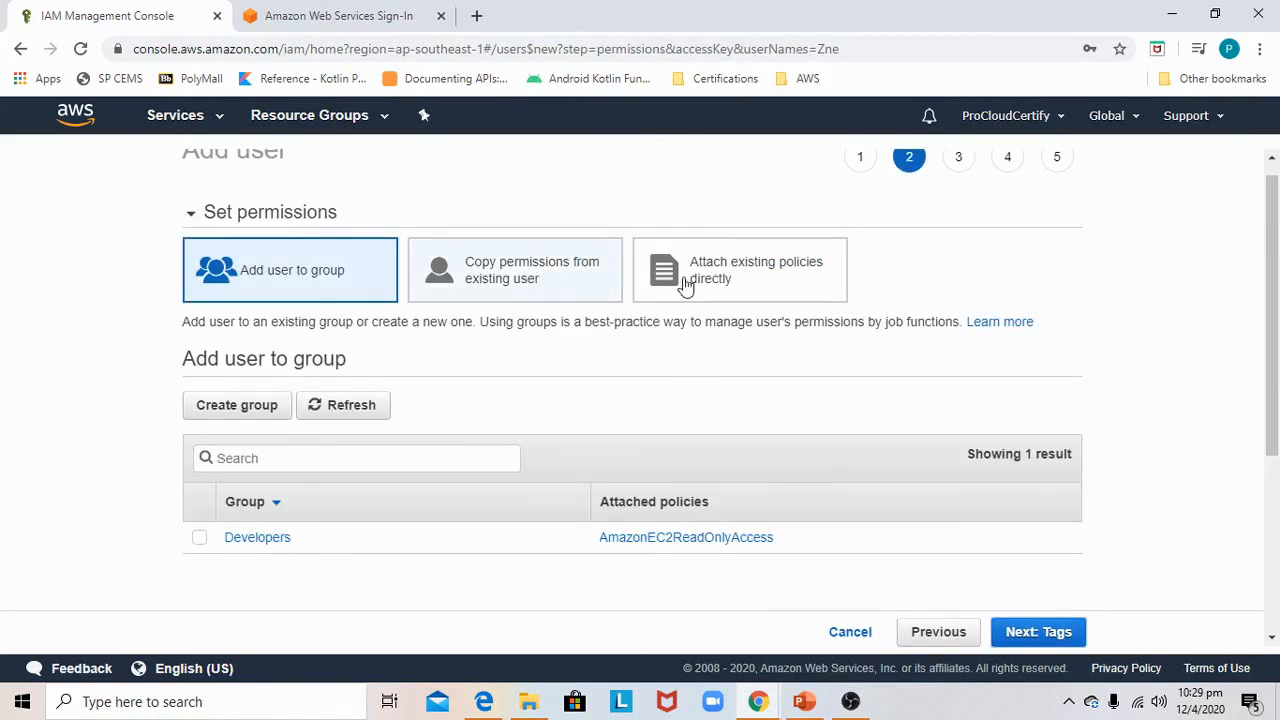
Attach the AmazonEC2ReadOnlyAccess policy directly after searching policies for ec2, and continue to tags
left_click(745, 286)
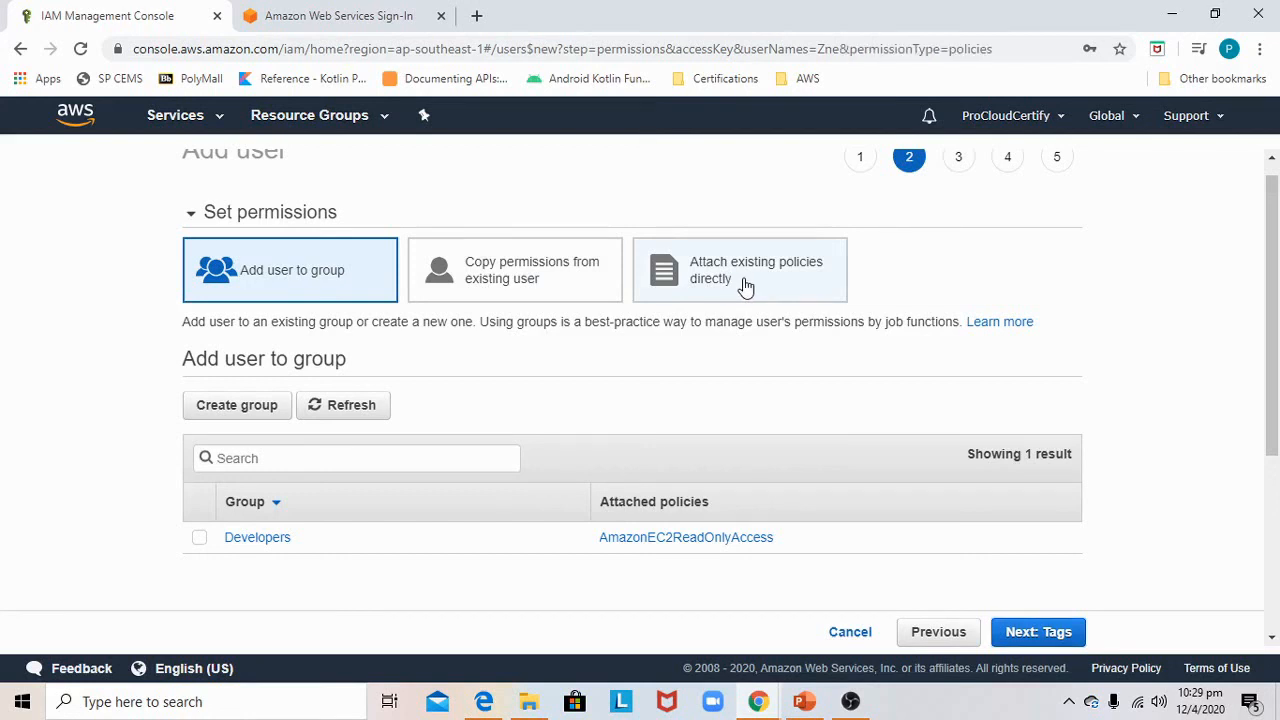
left_click(412, 380)
type("ec2")
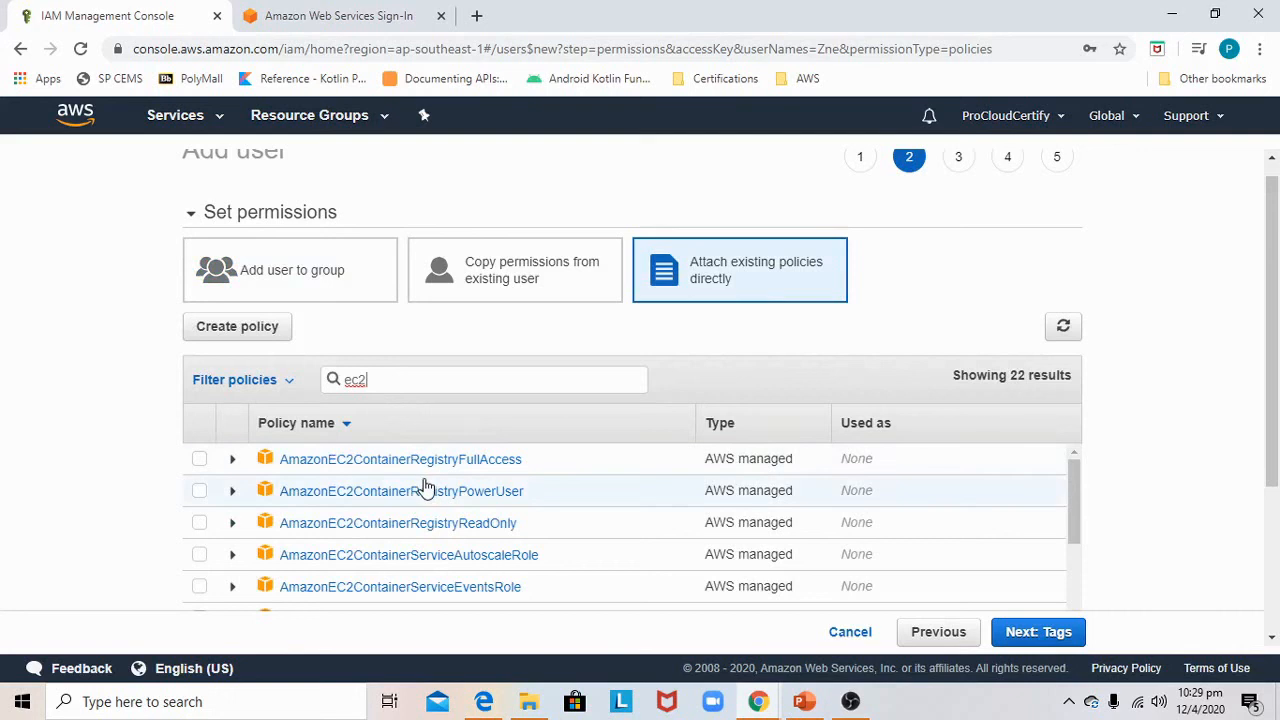
scroll(423, 486, "down", 3)
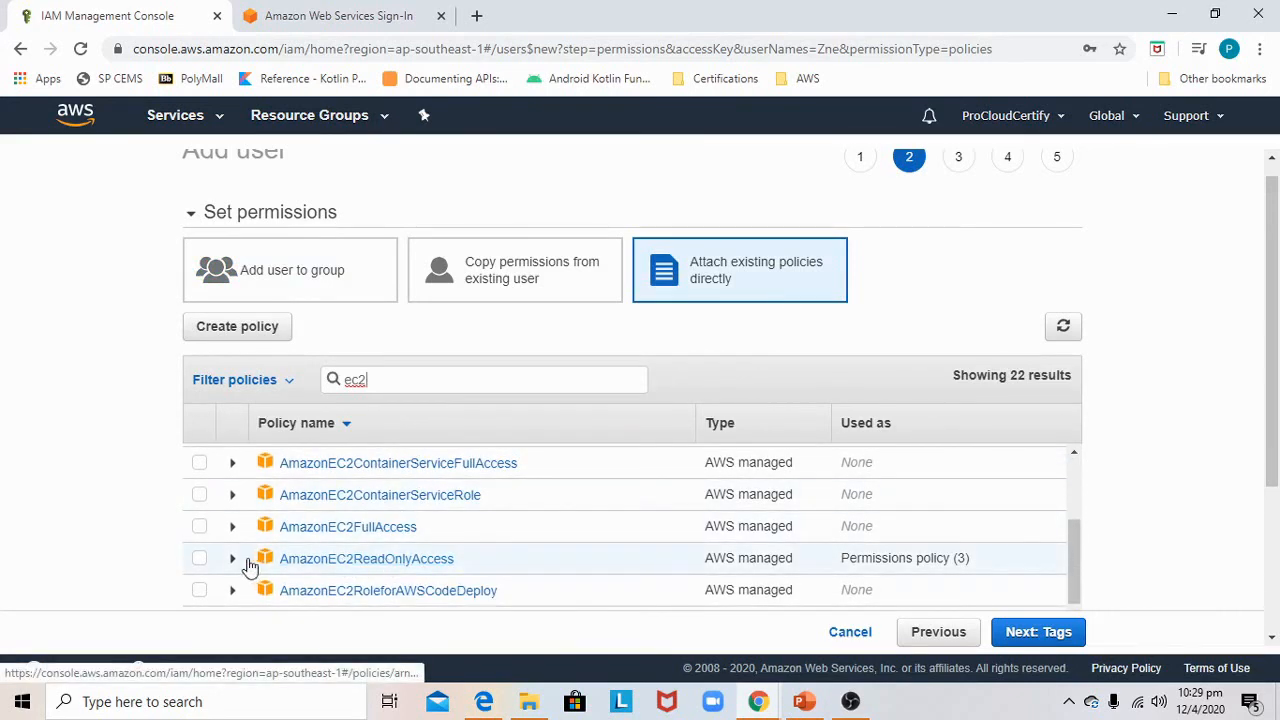
left_click(357, 570)
left_click(1037, 632)
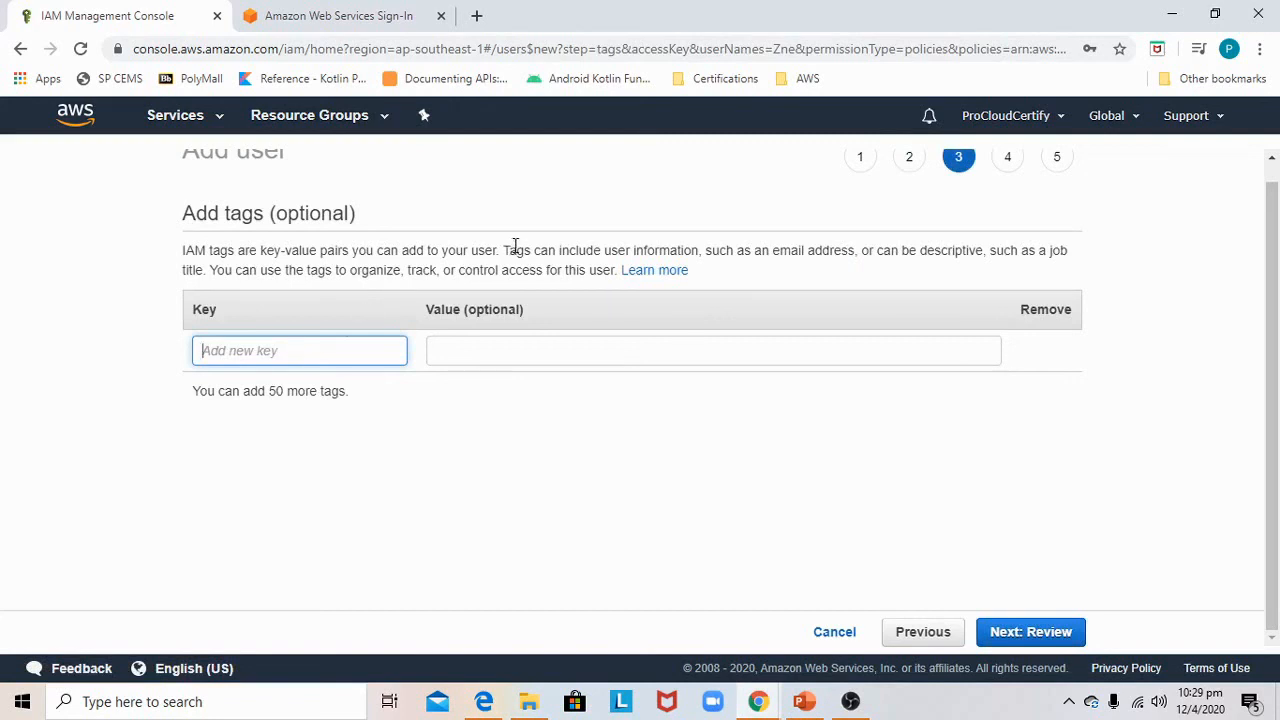
Go back from the review to the user details and correct the user name to Zane
left_click(1008, 630)
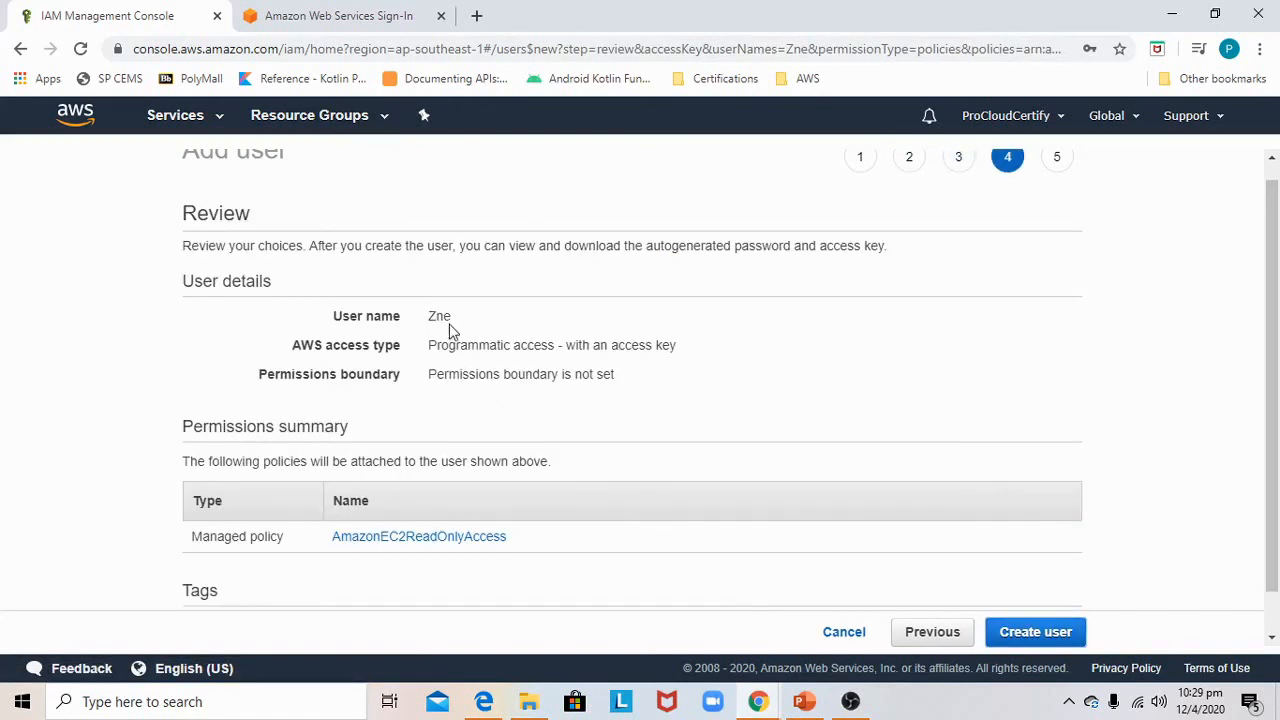
left_click(932, 637)
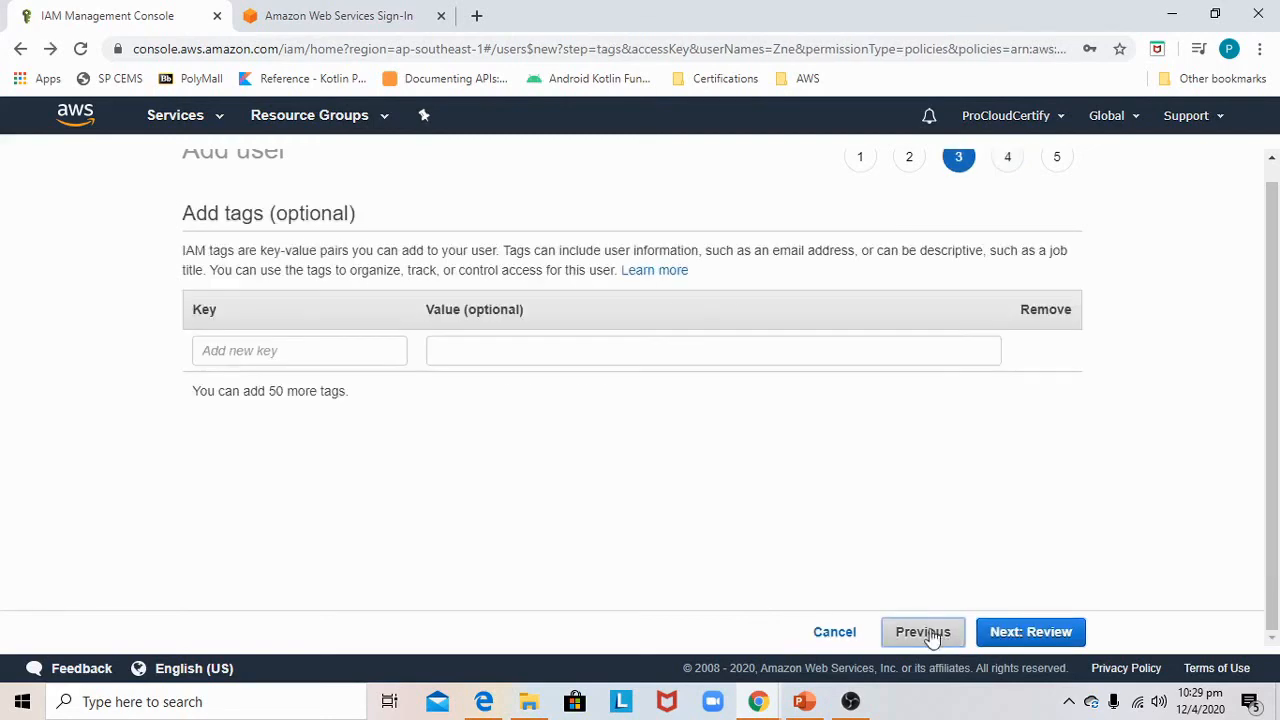
left_click(932, 637)
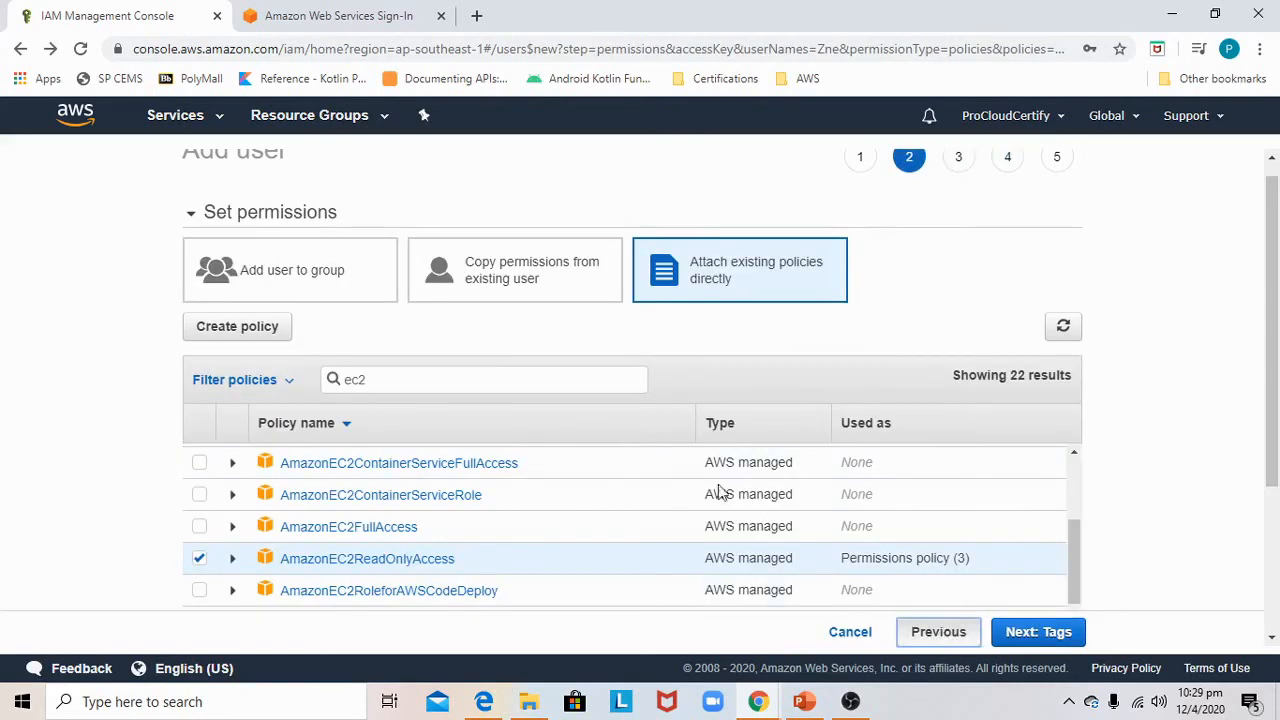
left_click(432, 288)
type("ane")
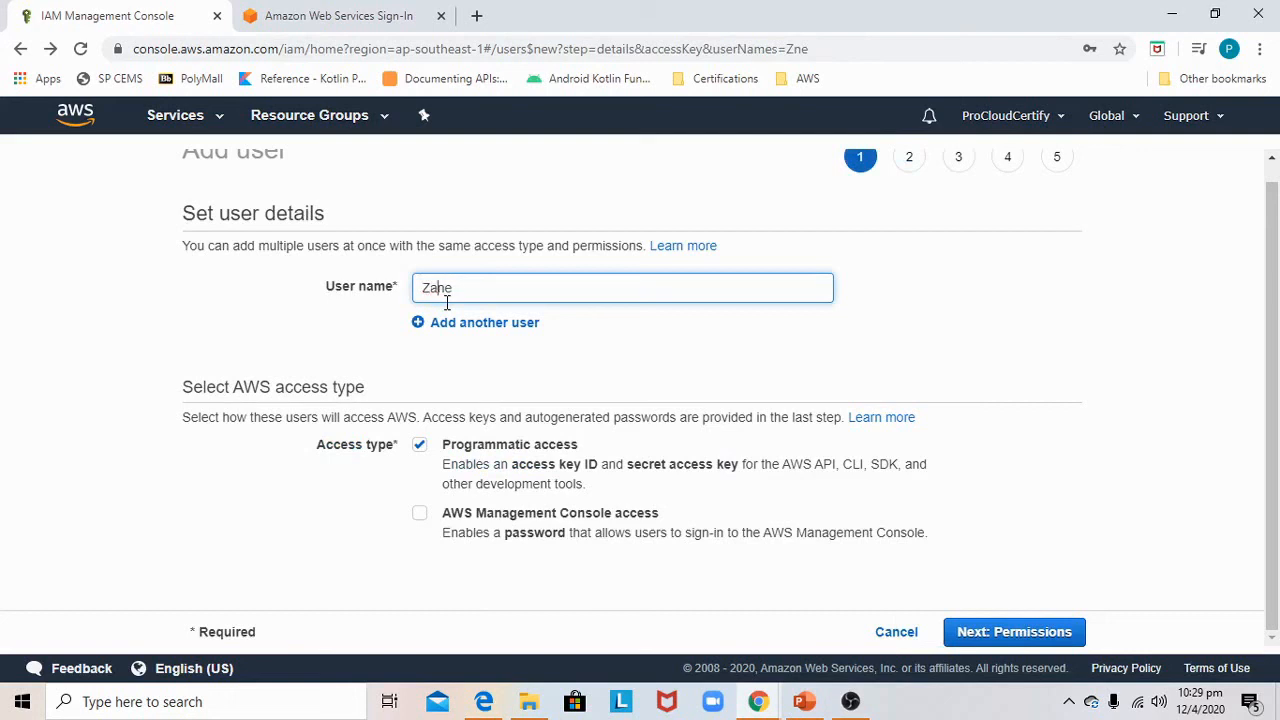
Continue through permissions, tags and review, create user Zane and close the success page
left_click(1050, 638)
left_click(1044, 634)
left_click(1006, 634)
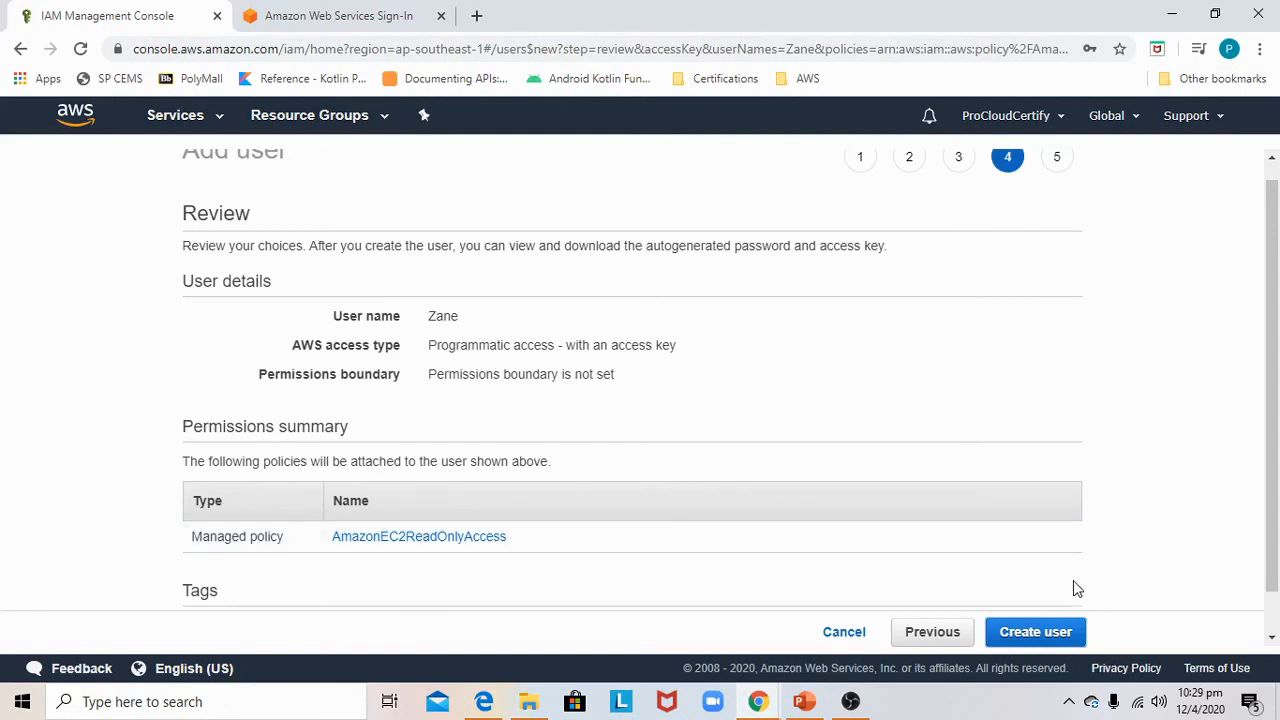
left_click(1033, 630)
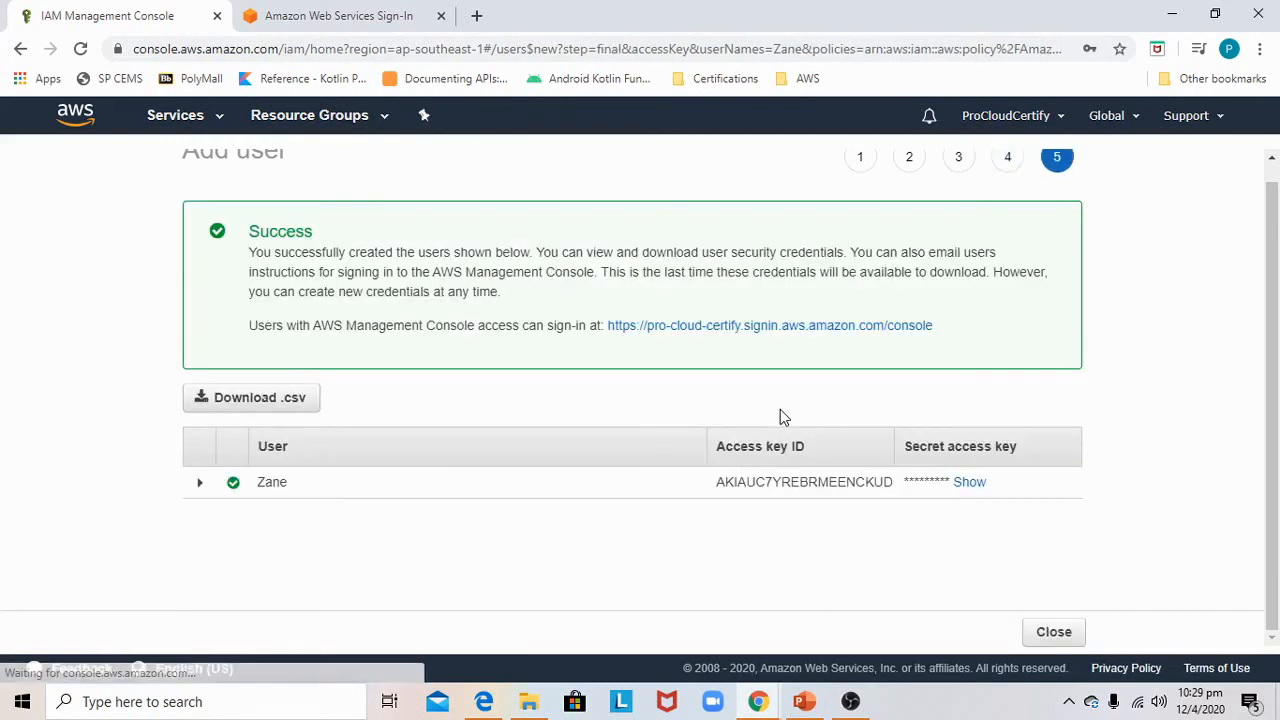
left_click(1053, 632)
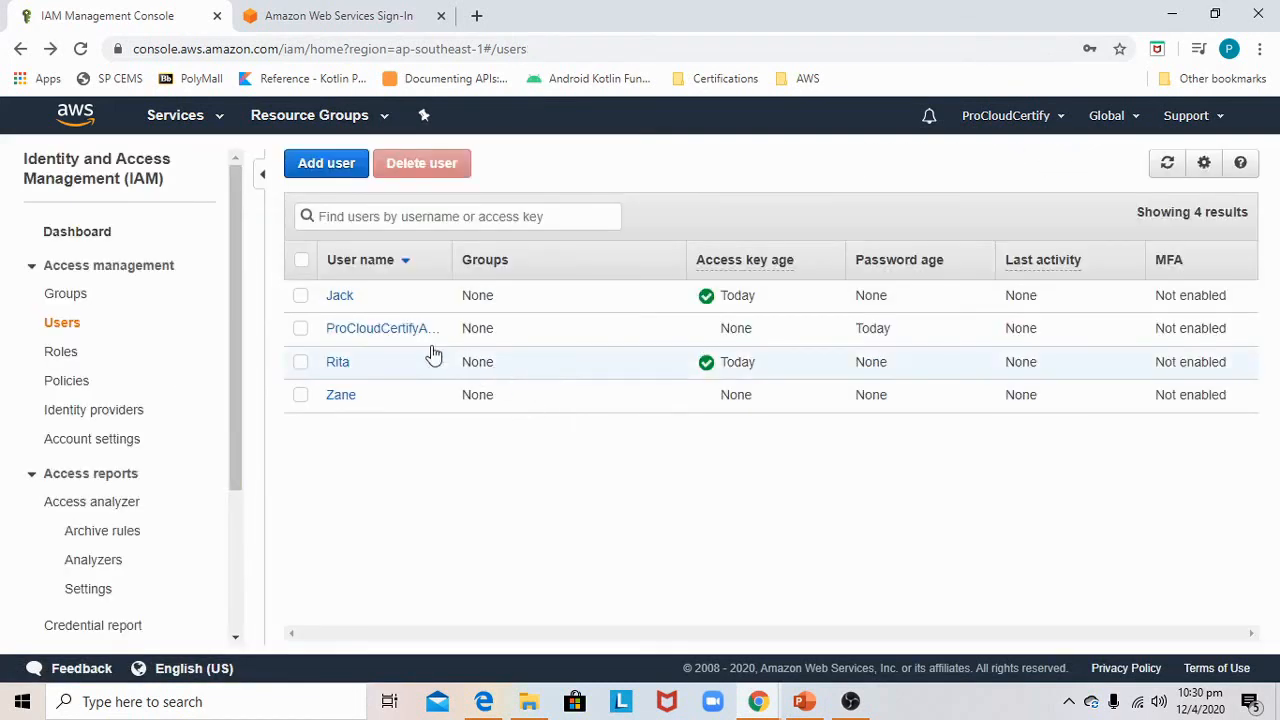